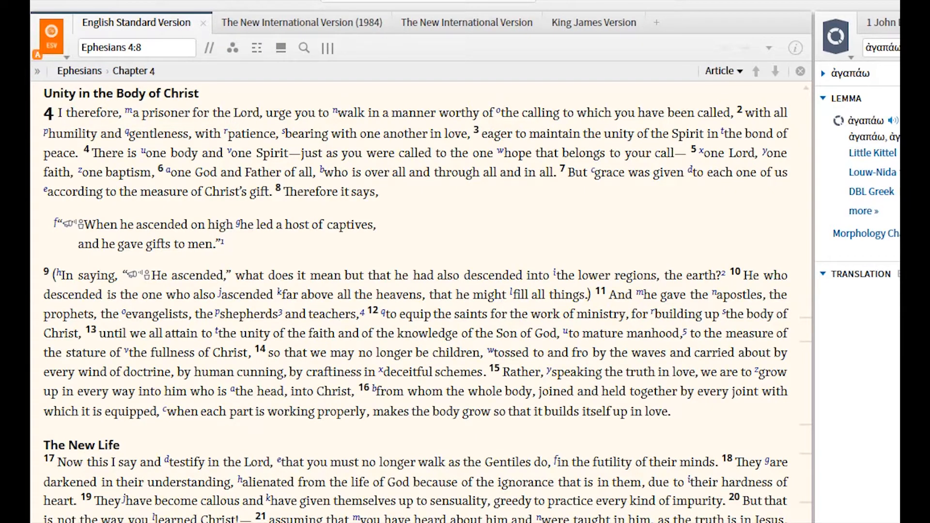
Compare how Ephesians 4 is laid out in the 1984 NIV, current NIV and King James Version, ending on the current NIV.
{"action": "left_click", "coordinate": [273, 25]}
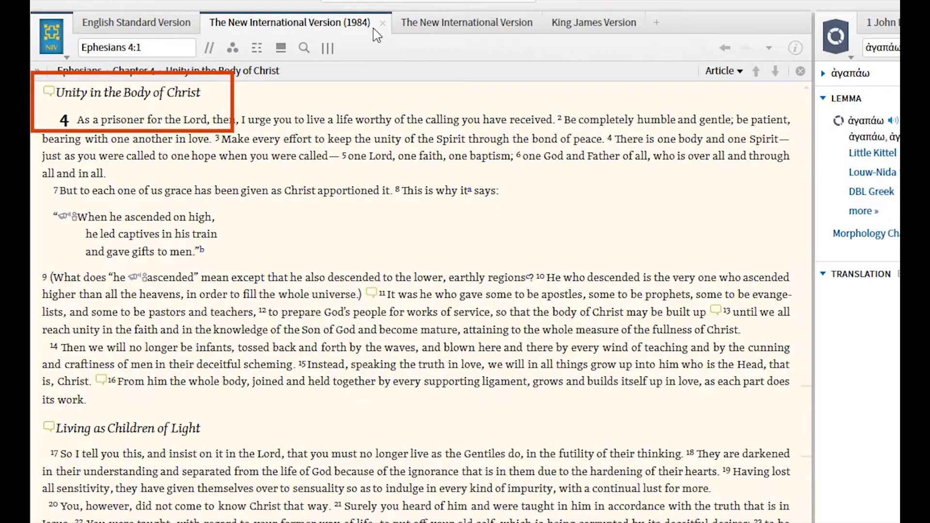
{"action": "left_click", "coordinate": [402, 24]}
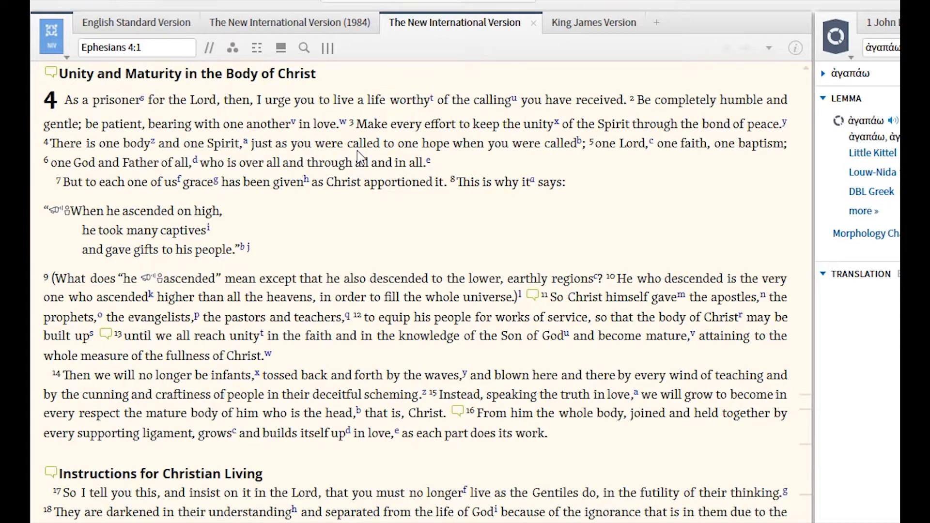
{"action": "left_click", "coordinate": [591, 28]}
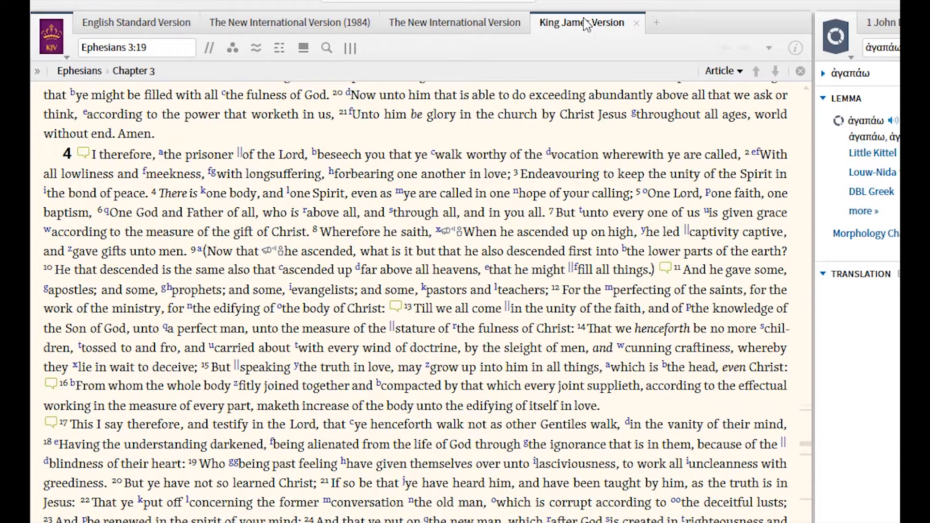
{"action": "left_click", "coordinate": [474, 26]}
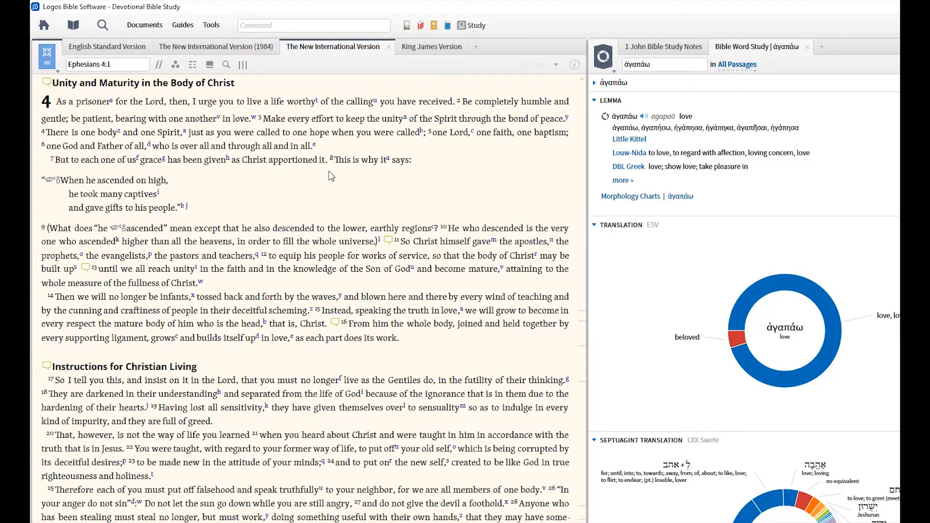
Find Ephesians 2 in the New International Version and mark verses 8–10 for reading.
{"action": "scroll", "coordinate": [331, 175], "scroll_direction": "down", "scroll_amount": 5}
{"action": "scroll", "coordinate": [331, 176], "scroll_direction": "up", "scroll_amount": 6}
{"action": "scroll", "coordinate": [331, 176], "scroll_direction": "up", "scroll_amount": 15}
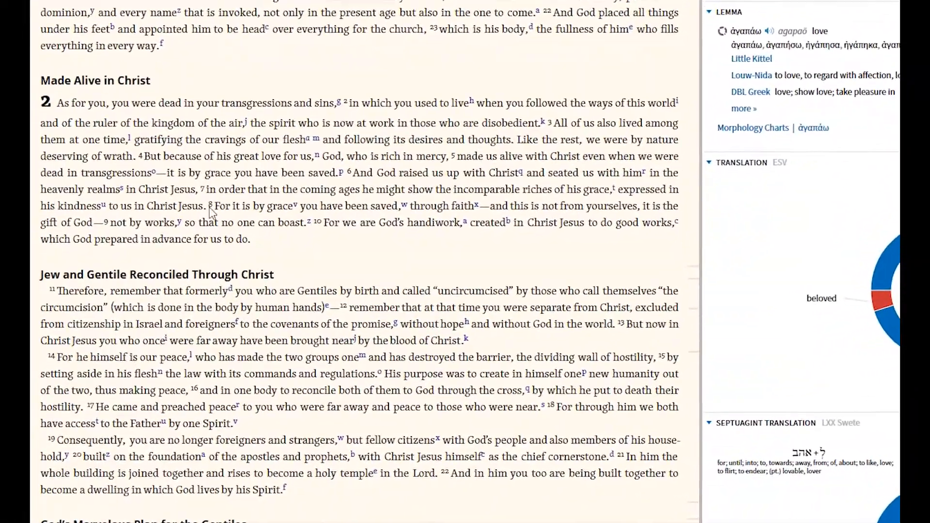
{"action": "left_click_drag", "start_coordinate": [261, 219], "coordinate": [266, 231]}
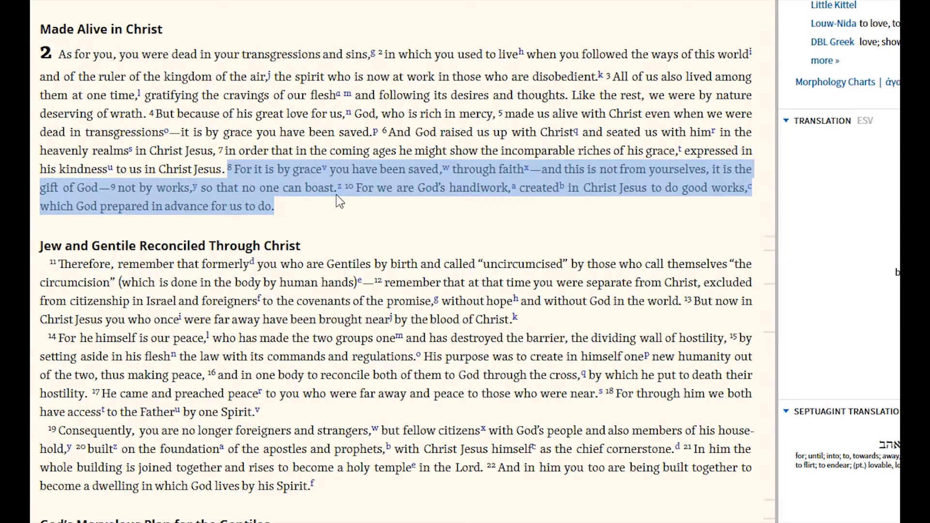
{"action": "scroll", "coordinate": [336, 194], "scroll_direction": "up", "scroll_amount": 8}
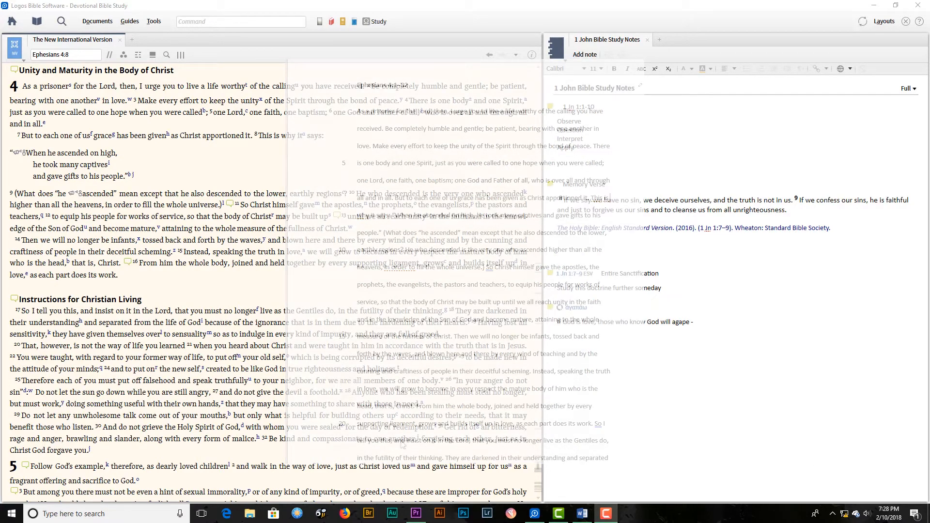
Copy Ephesians 4:1–16 from the New International Version and paste it into the blank Word document.
{"action": "left_click_drag", "start_coordinate": [117, 272], "coordinate": [14, 85]}
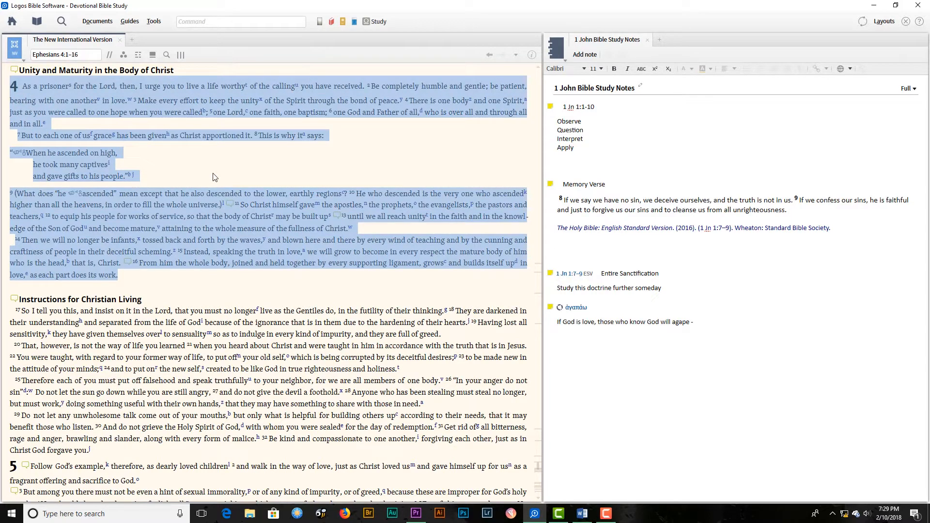
{"action": "left_click", "coordinate": [583, 516]}
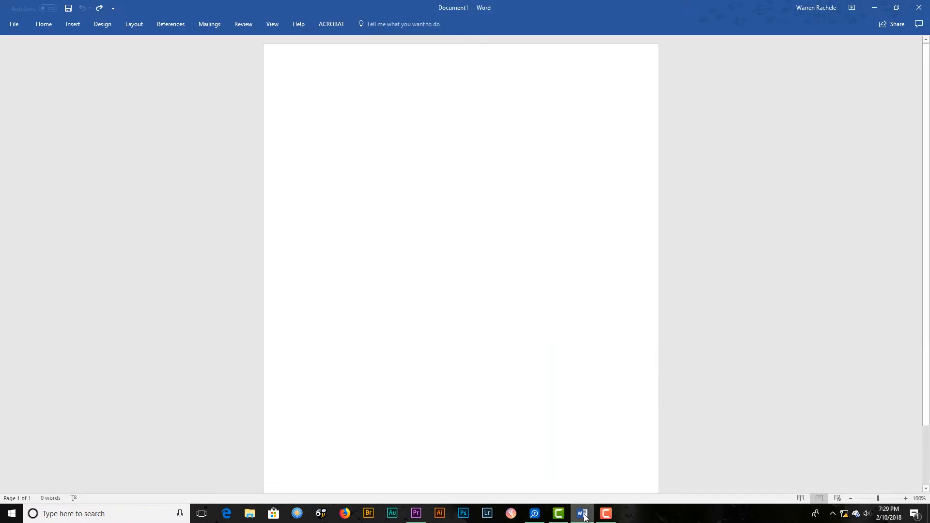
{"action": "key", "text": "ctrl+v"}
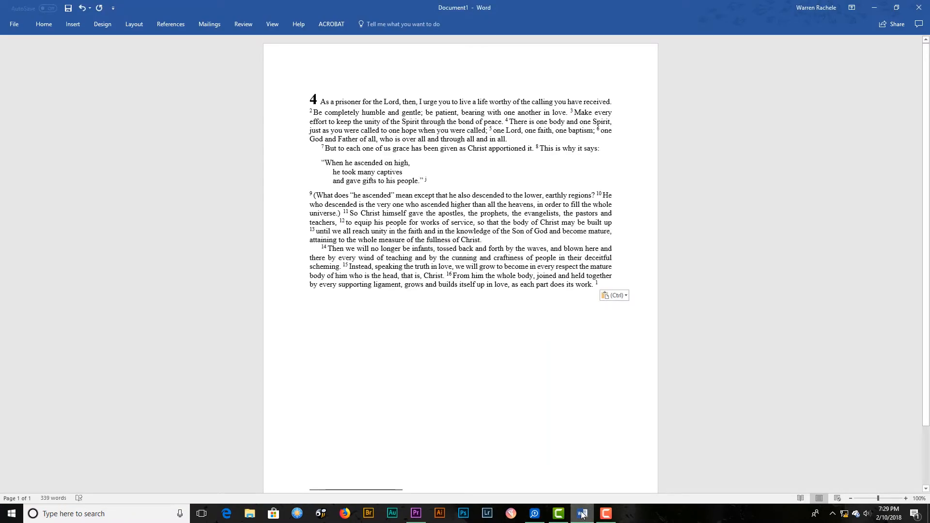
Remove the chapter number 4 and the verse number 2 from the start of the pasted passage.
{"action": "left_click", "coordinate": [322, 103]}
{"action": "key", "text": "BackSpace"}
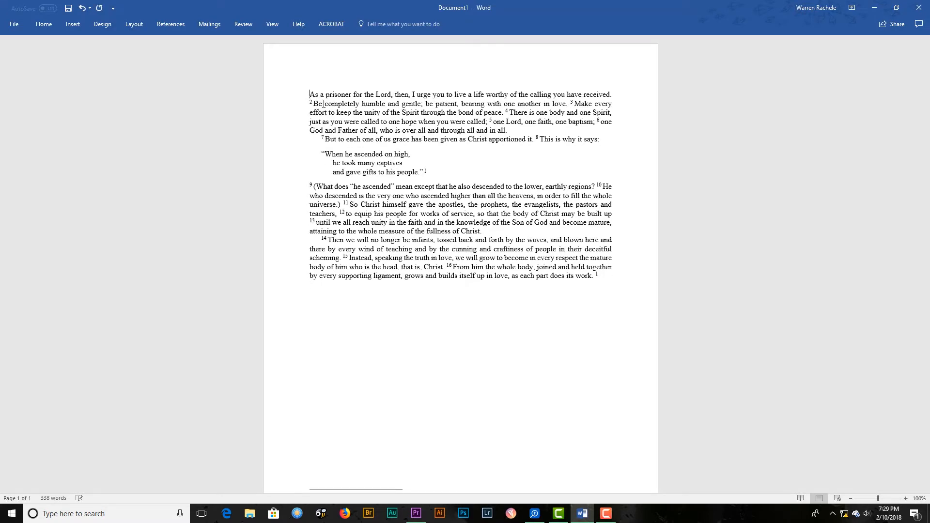
{"action": "key", "text": "Down"}
{"action": "key", "text": "Right"}
{"action": "key", "text": "BackSpace"}
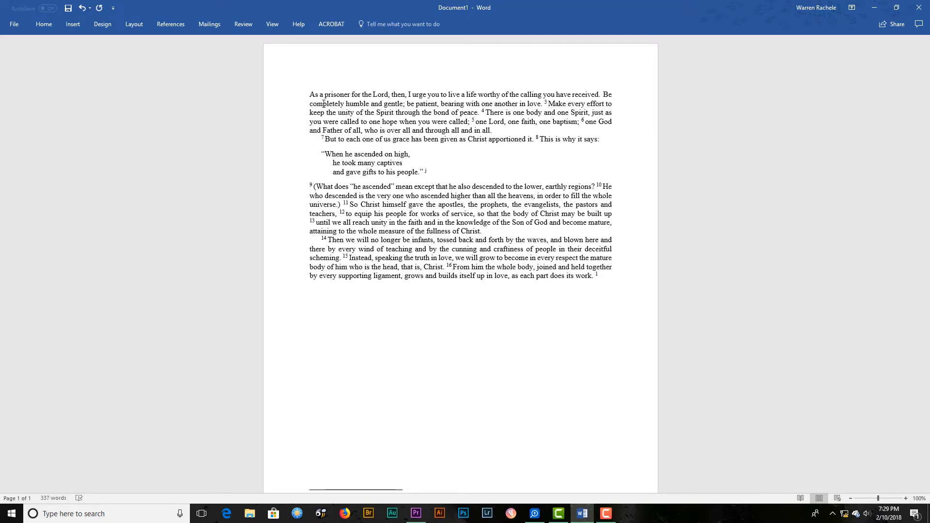
Merge verse 7 into the first paragraph without its number, and join the opening quotation line to "This is why it says:".
{"action": "left_click", "coordinate": [499, 131]}
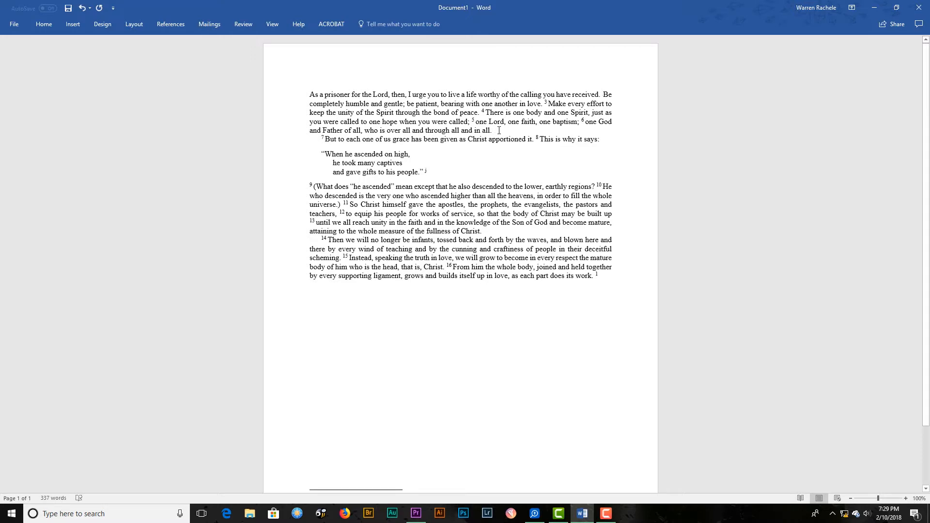
{"action": "key", "text": "Delete"}
{"action": "key", "text": "Delete"}
{"action": "key", "text": "Delete"}
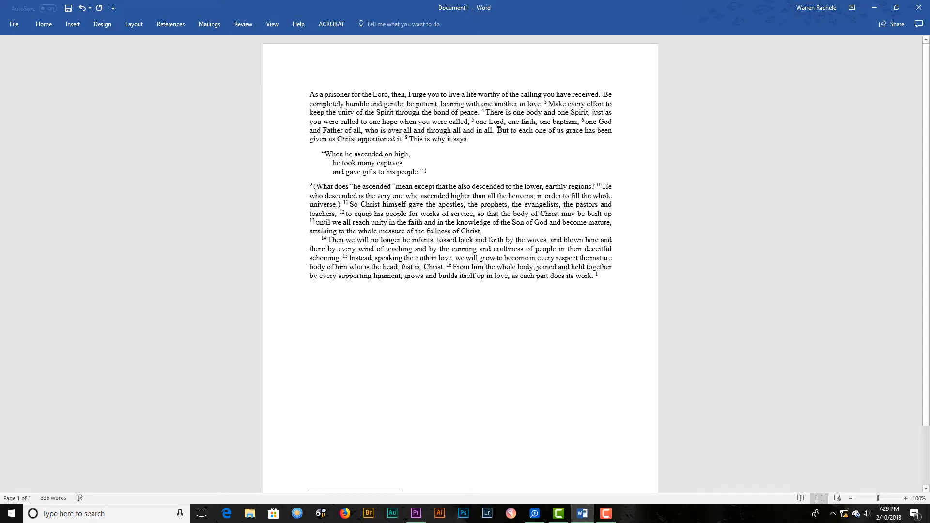
{"action": "left_click", "coordinate": [474, 139]}
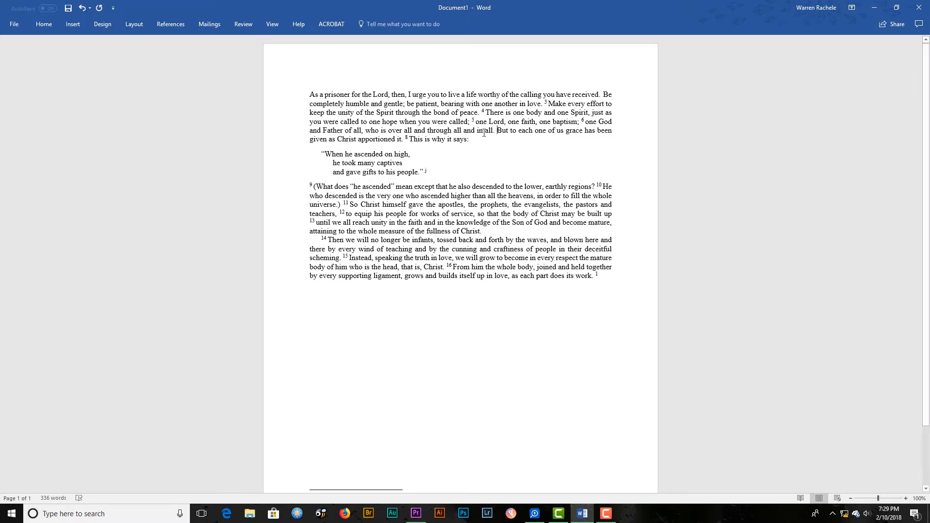
{"action": "key", "text": "Delete"}
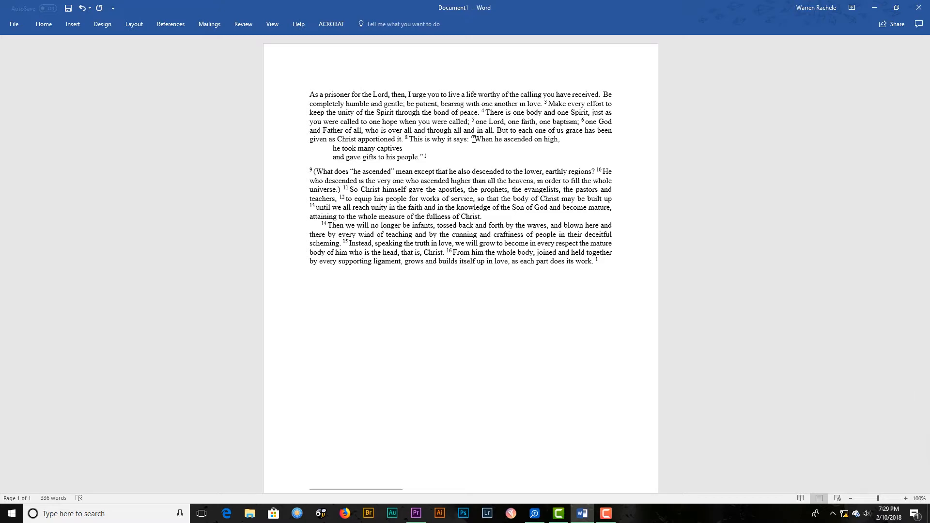
Create a new blank Word document, then switch back to Logos Bible Software and clear the passage selection.
{"action": "key", "text": "ctrl+n"}
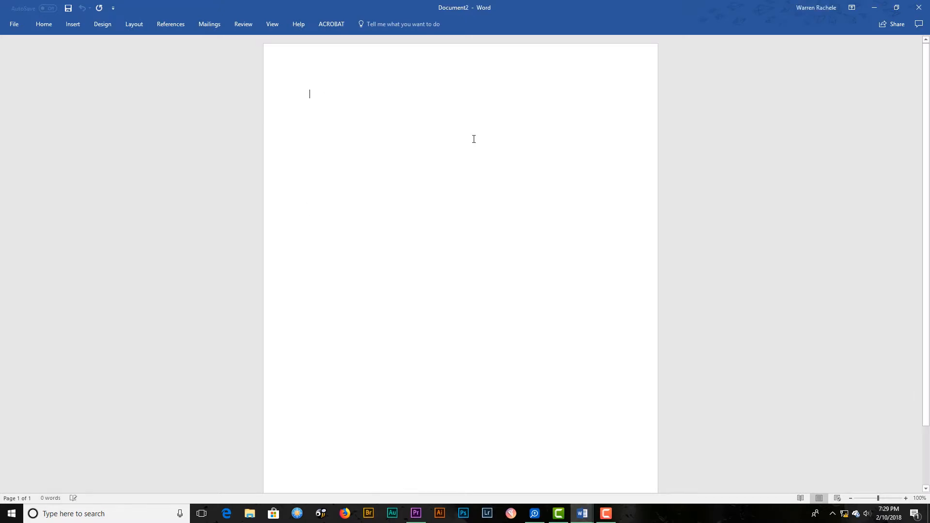
{"action": "mouse_move", "coordinate": [572, 520]}
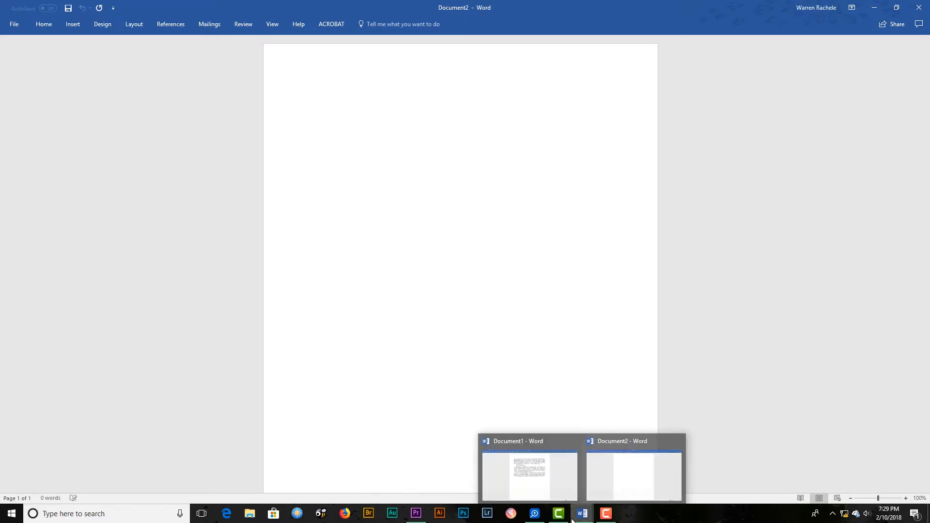
{"action": "left_click", "coordinate": [534, 513]}
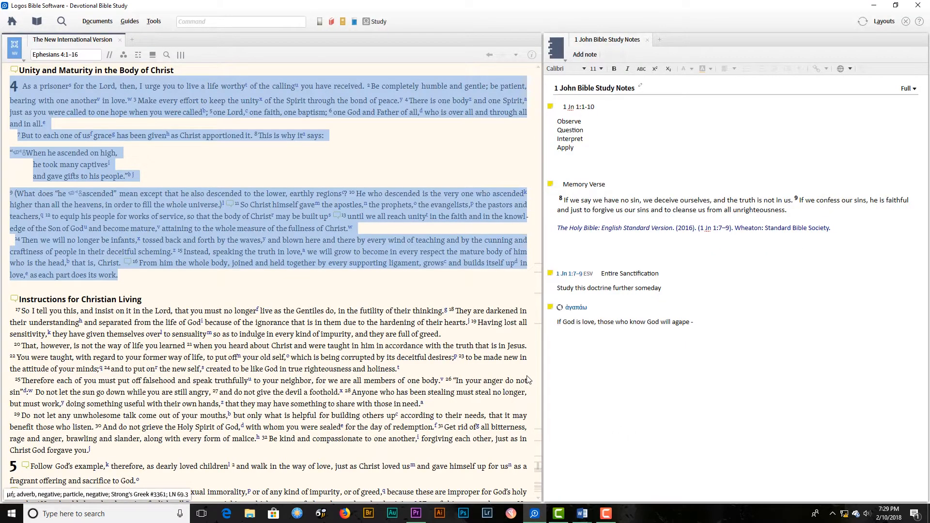
{"action": "left_click", "coordinate": [445, 175]}
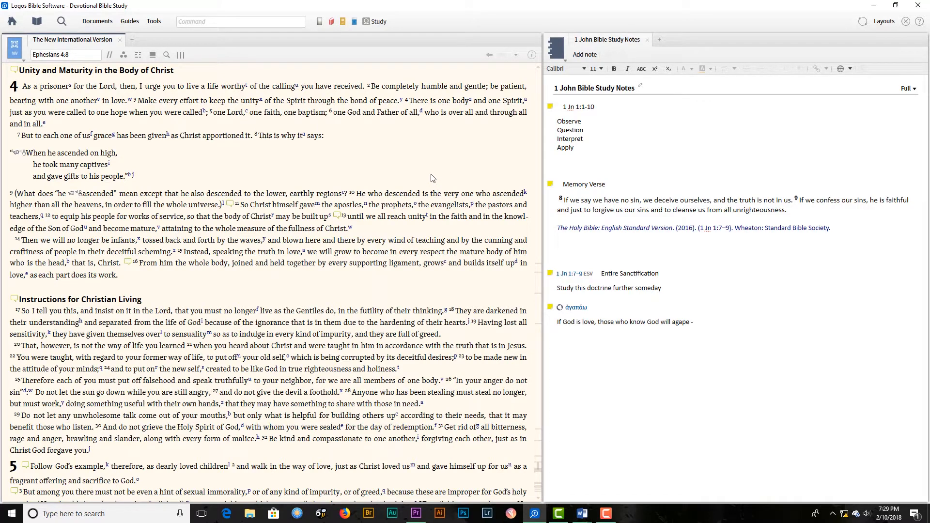
Open the Copy Bible Verses tool and dock it as a tab beside the 1 John Bible Study Notes.
{"action": "left_click", "coordinate": [154, 21]}
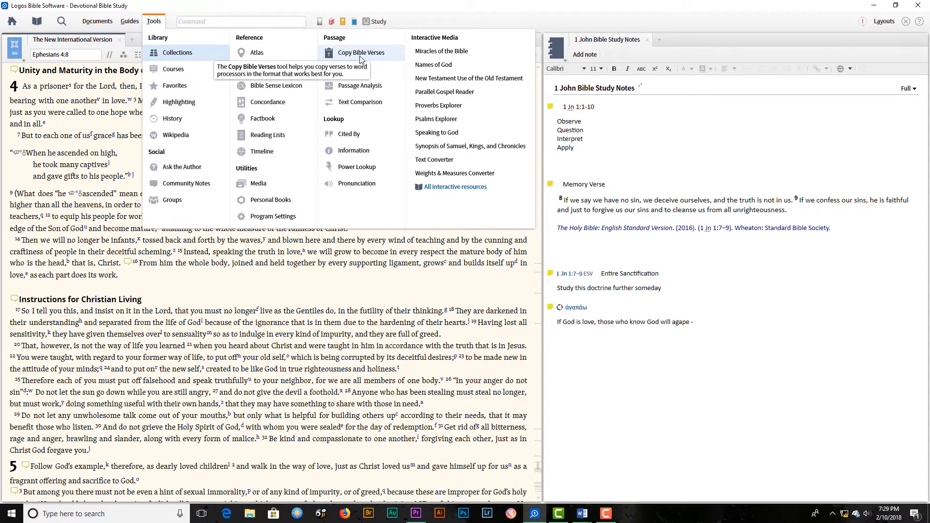
{"action": "left_click", "coordinate": [339, 53]}
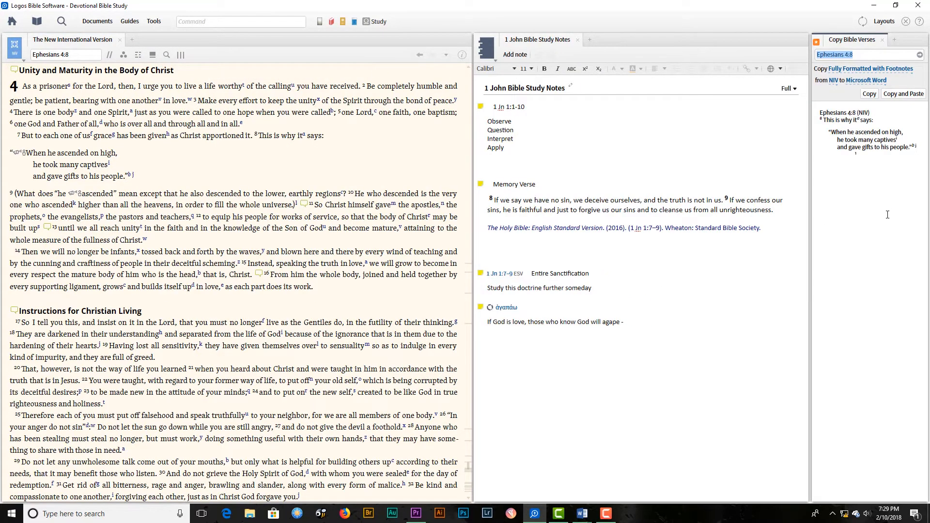
{"action": "left_click_drag", "start_coordinate": [858, 41], "coordinate": [671, 48]}
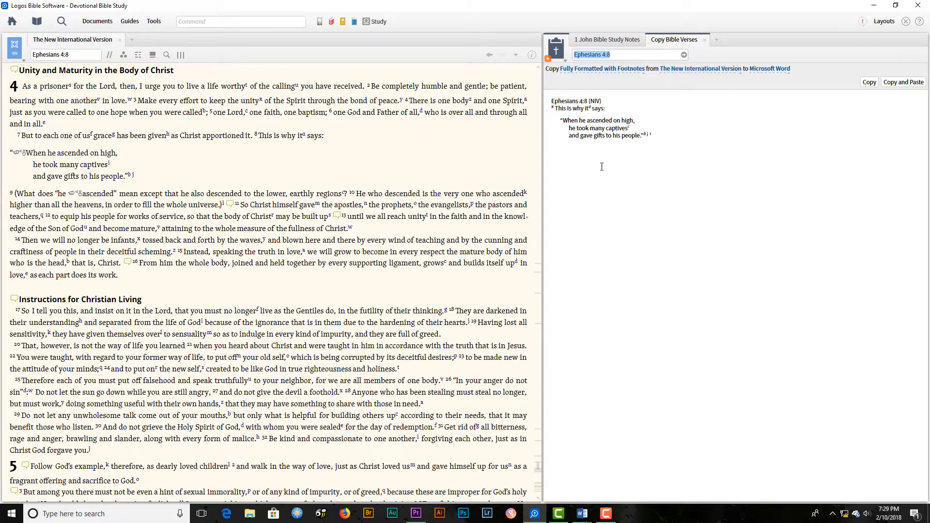
Copy and paste Ephesians 4:1–8 fully formatted with footnotes into the new Word document, and review the pasted passage and its footnotes there.
{"action": "left_click_drag", "start_coordinate": [13, 87], "coordinate": [170, 180]}
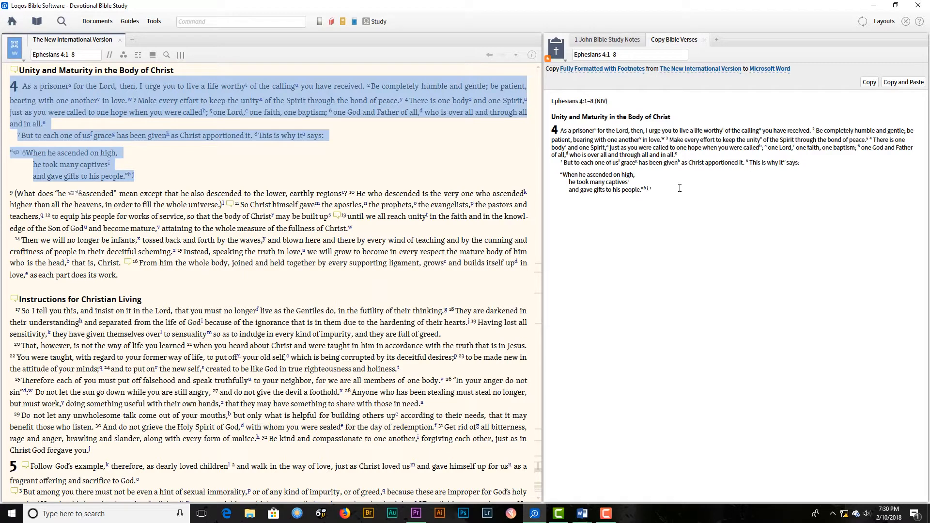
{"action": "left_click", "coordinate": [907, 84]}
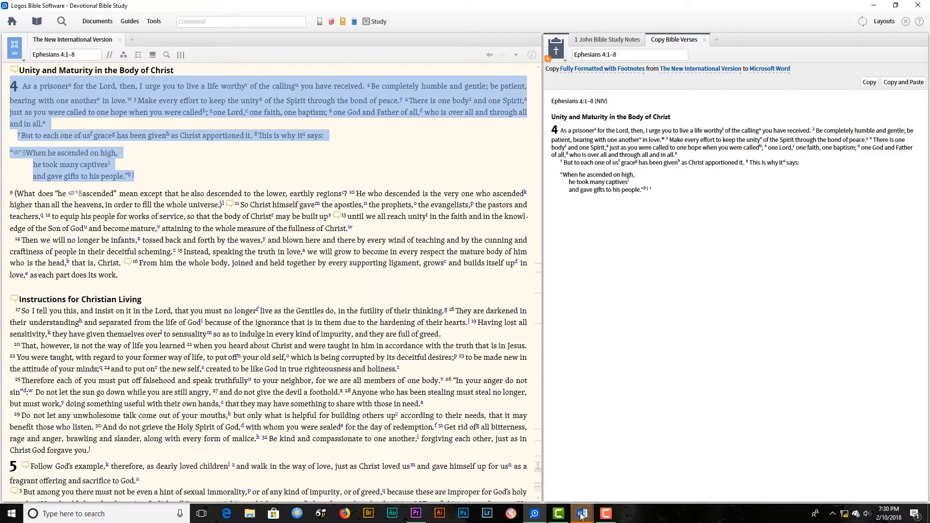
{"action": "mouse_move", "coordinate": [582, 516]}
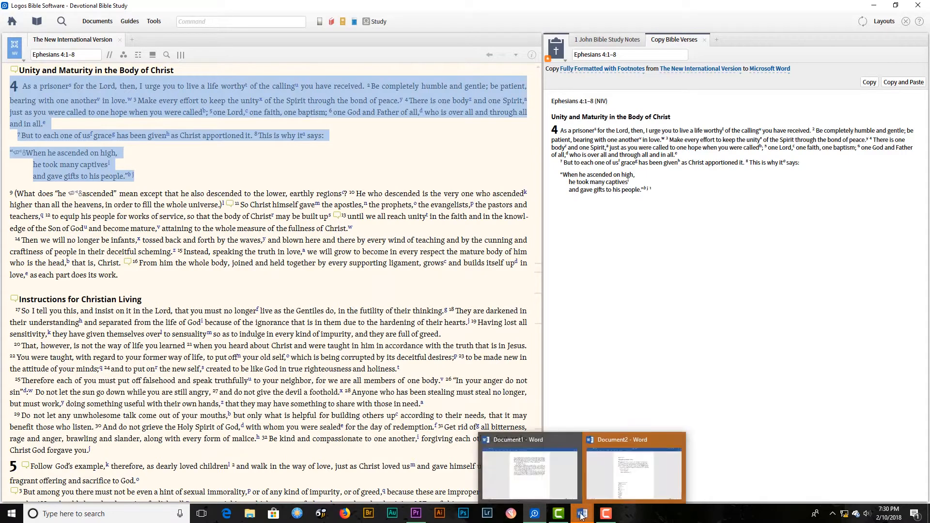
{"action": "left_click", "coordinate": [606, 494]}
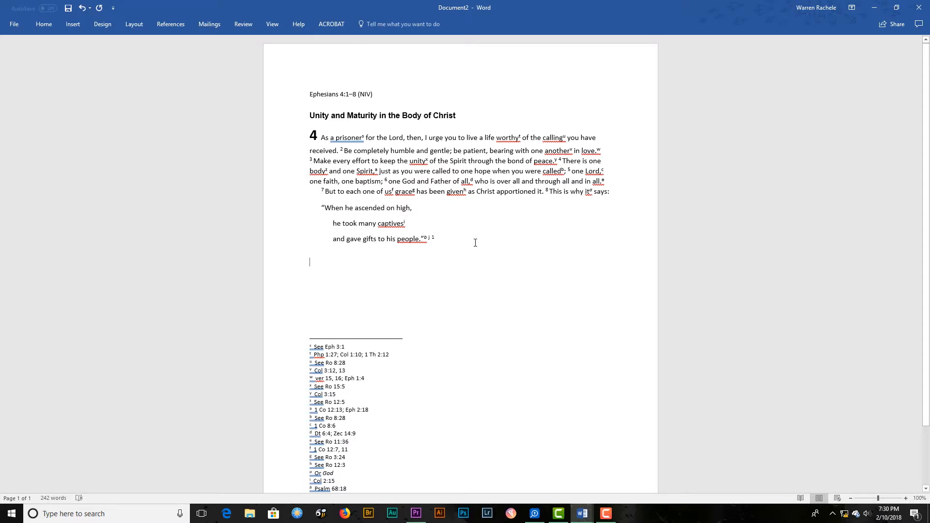
{"action": "scroll", "coordinate": [441, 294], "scroll_direction": "down", "scroll_amount": 3}
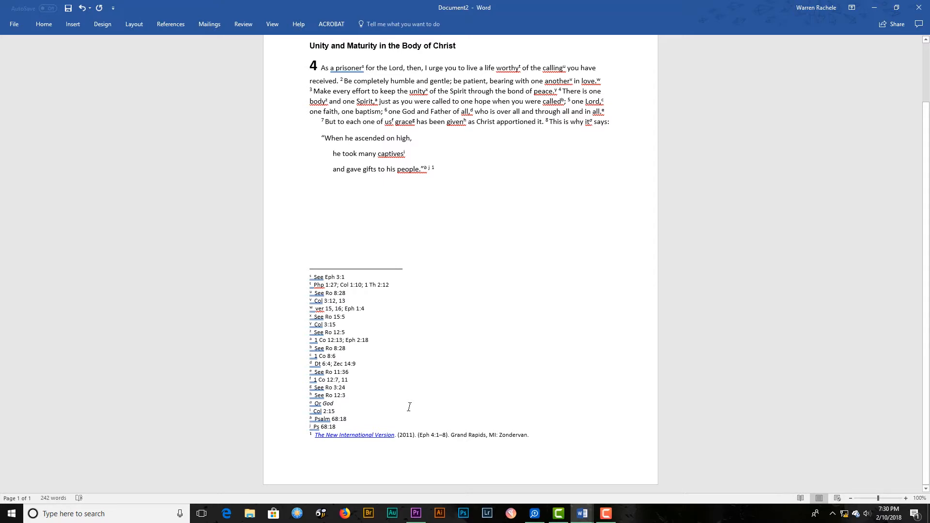
{"action": "scroll", "coordinate": [409, 407], "scroll_direction": "up", "scroll_amount": 3}
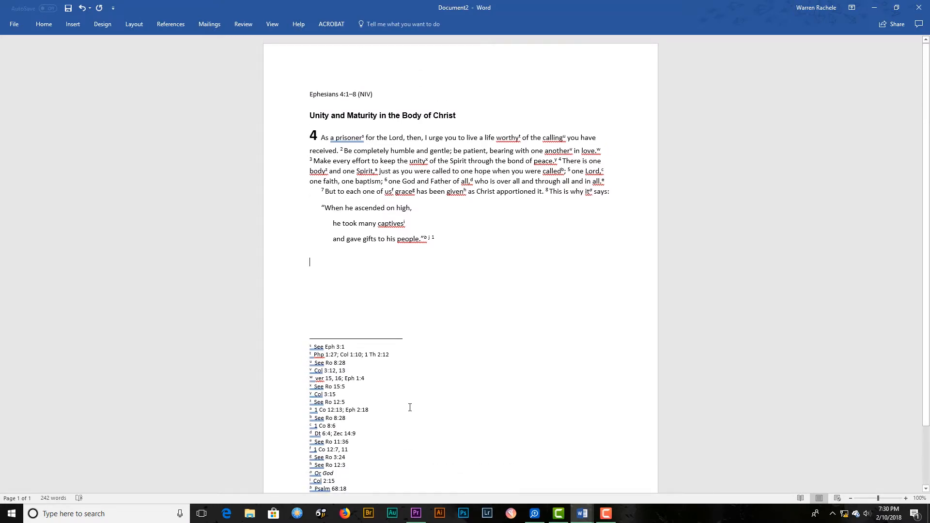
Create another blank Word document, then return to Logos Bible Software and open Copy Bible Verses in a floating window.
{"action": "key", "text": "ctrl+n"}
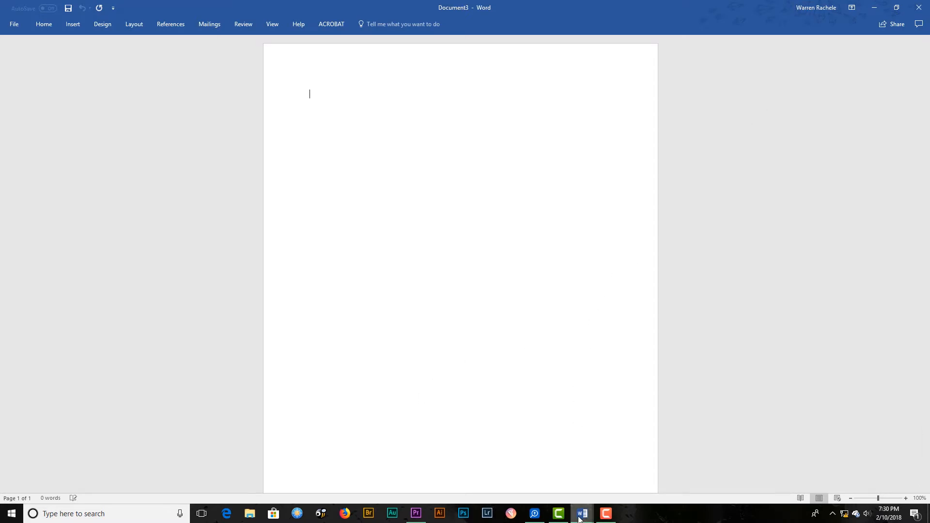
{"action": "left_click", "coordinate": [534, 518]}
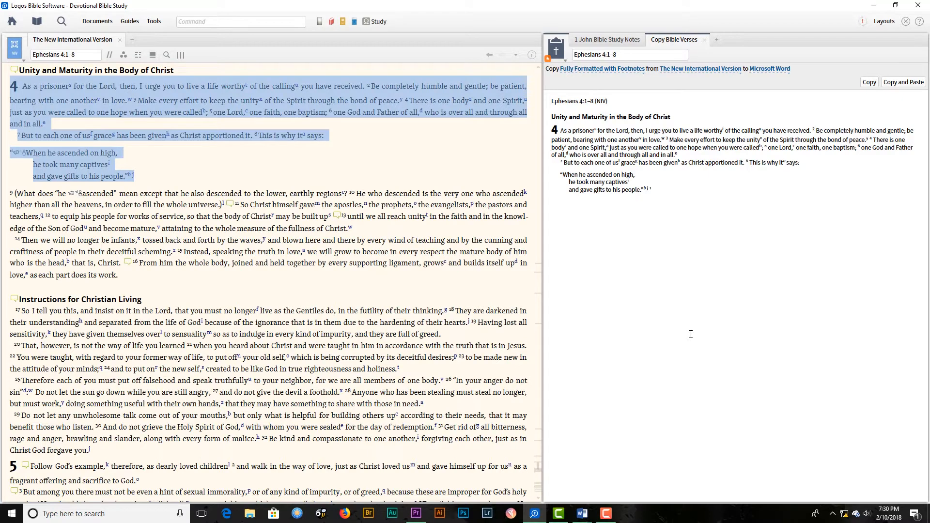
{"action": "key", "text": "ctrl"}
{"action": "key", "text": "ctrl+alt+b"}
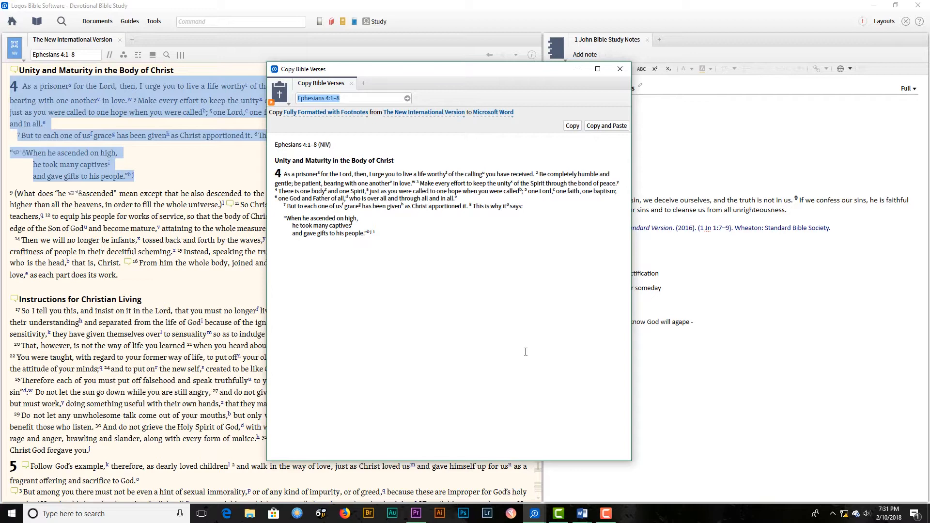
Select all of Ephesians 4:1–32 in the Bible text and load it into the floating Copy Bible Verses window.
{"action": "left_click", "coordinate": [123, 278]}
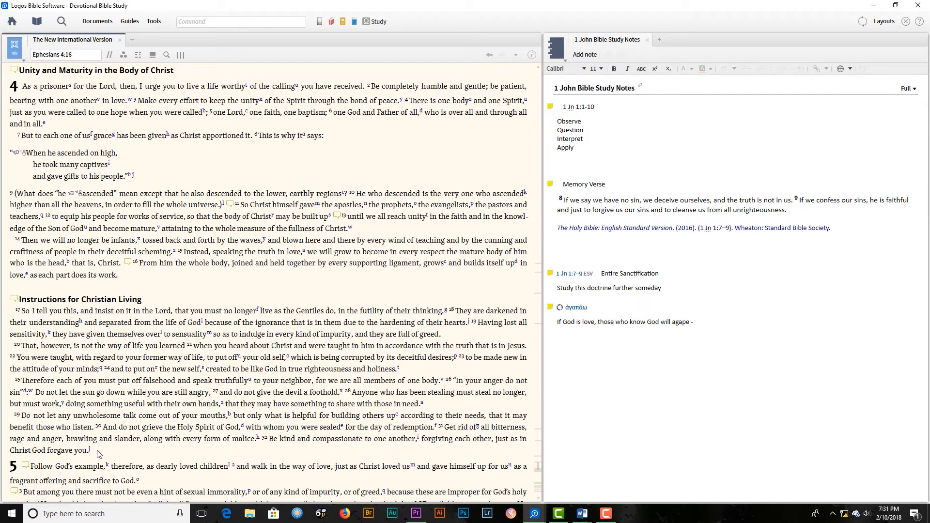
{"action": "left_click_drag", "start_coordinate": [99, 454], "coordinate": [14, 87]}
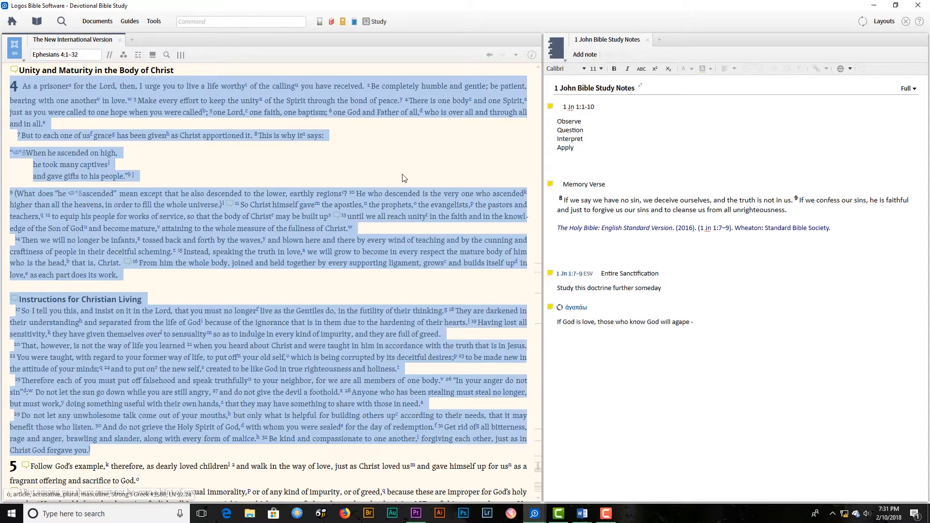
{"action": "left_click", "coordinate": [583, 472]}
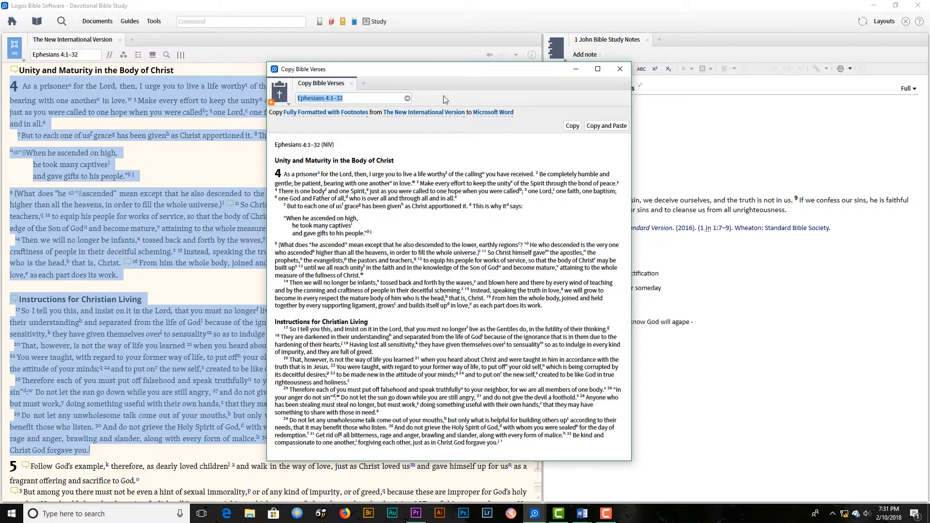
Move the floating Copy Bible Verses window and enlarge it in width and height around the Ephesians 4:1–32 preview.
{"action": "left_click_drag", "start_coordinate": [438, 78], "coordinate": [335, 27]}
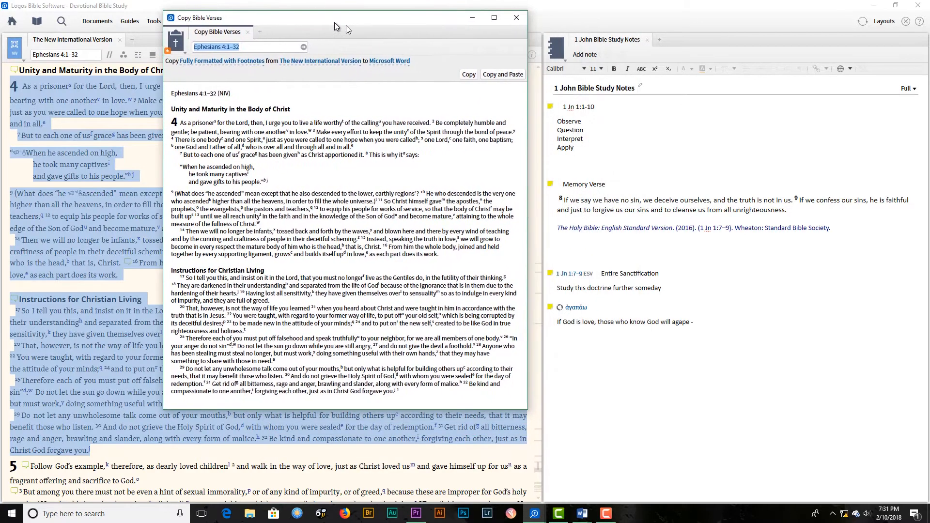
{"action": "left_click_drag", "start_coordinate": [532, 106], "coordinate": [630, 110]}
{"action": "left_click_drag", "start_coordinate": [376, 415], "coordinate": [378, 495]}
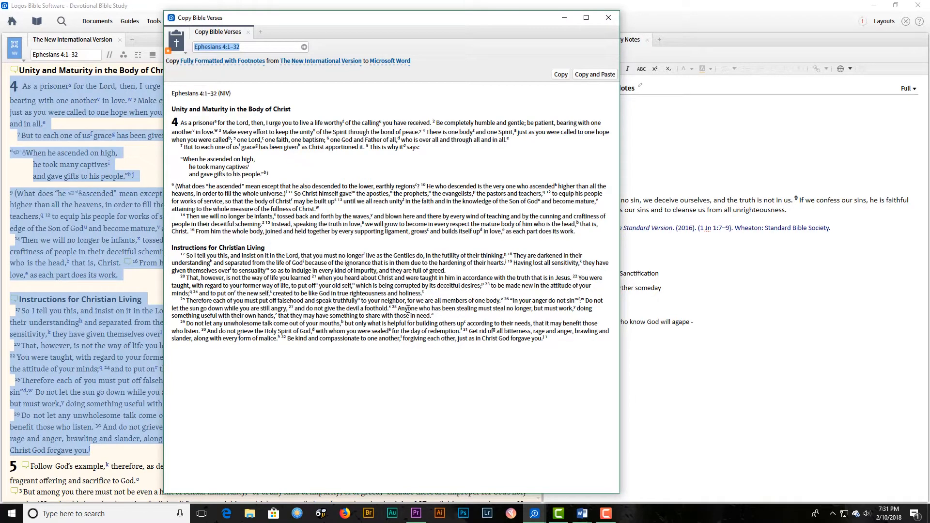
Browse the copy styles, choose Bible Text Only, and copy and paste Ephesians 4:1–32 into the blank Word document.
{"action": "left_click", "coordinate": [264, 67]}
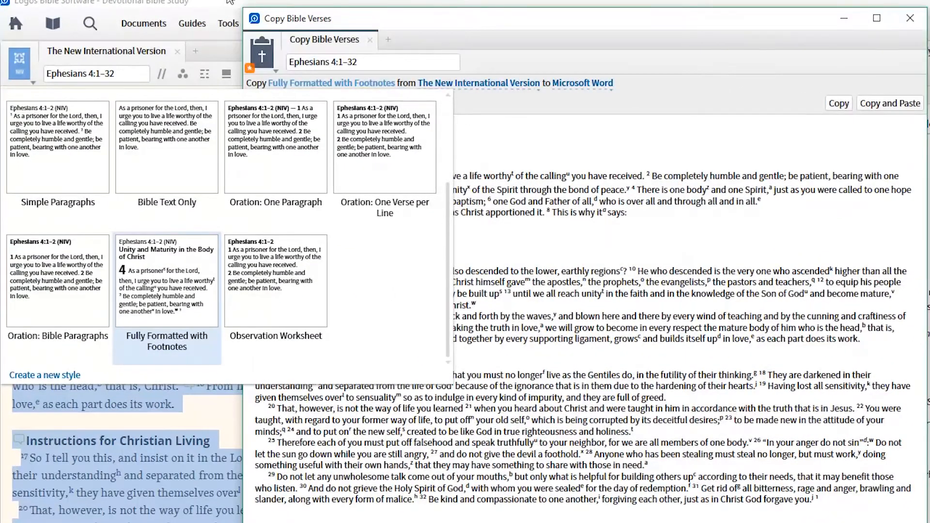
{"action": "left_click", "coordinate": [394, 97]}
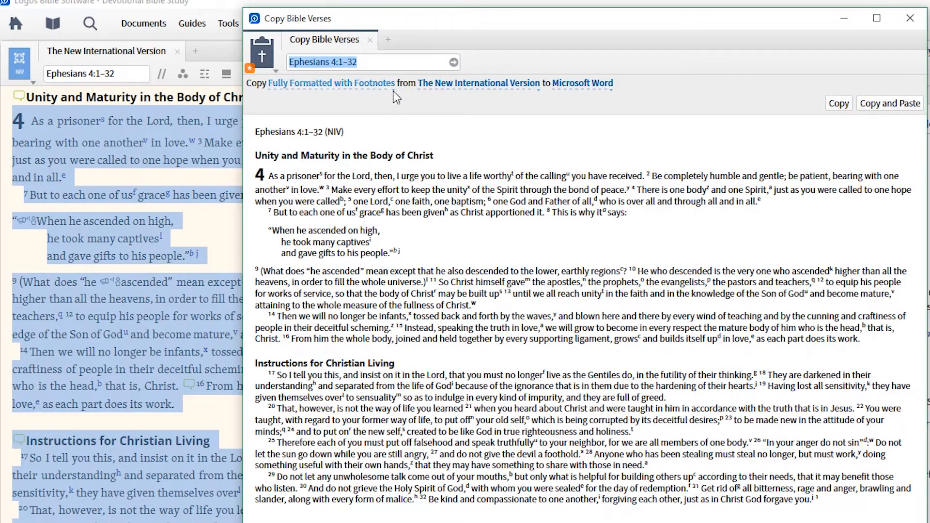
{"action": "left_click", "coordinate": [393, 91]}
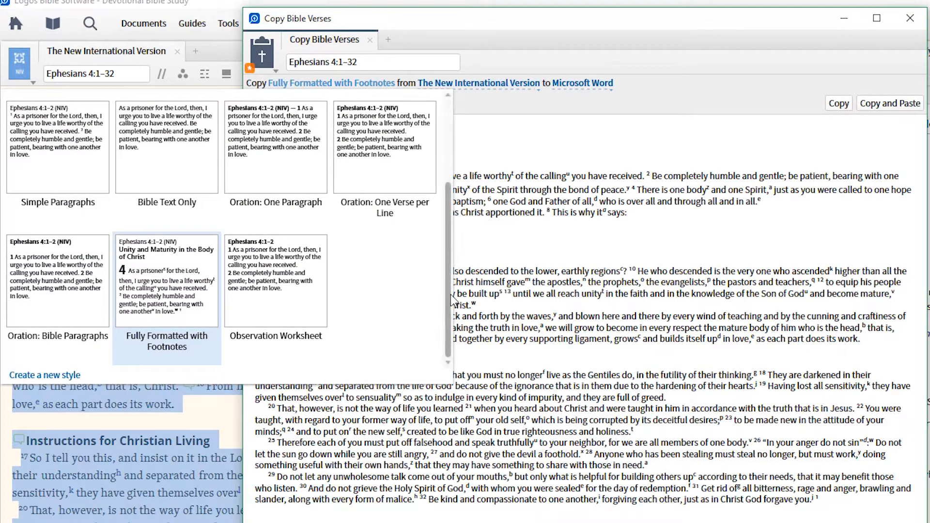
{"action": "scroll", "coordinate": [392, 306], "scroll_direction": "up", "scroll_amount": 2}
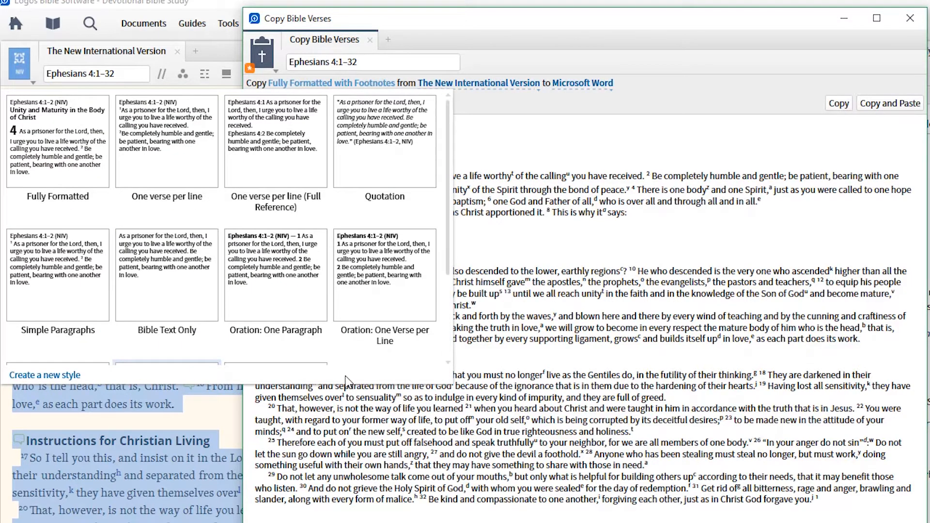
{"action": "left_click_drag", "start_coordinate": [452, 192], "coordinate": [450, 320]}
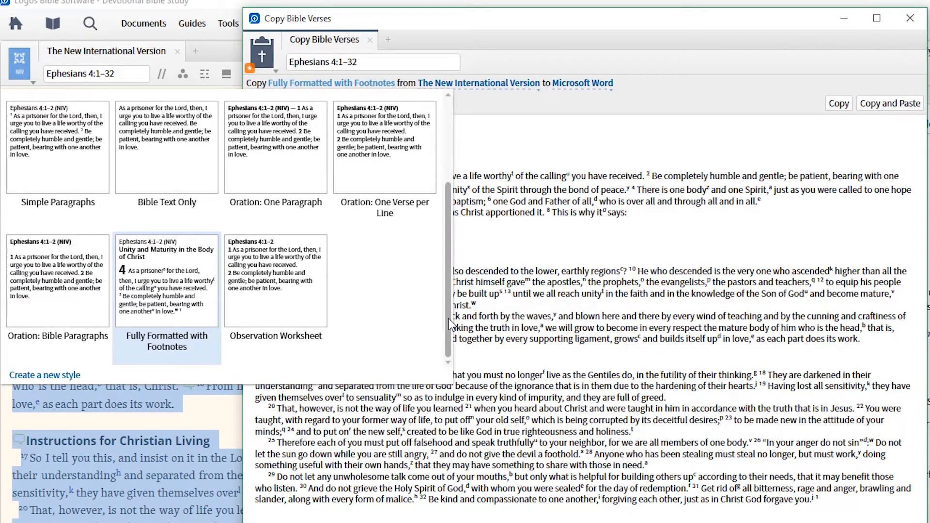
{"action": "left_click", "coordinate": [174, 161]}
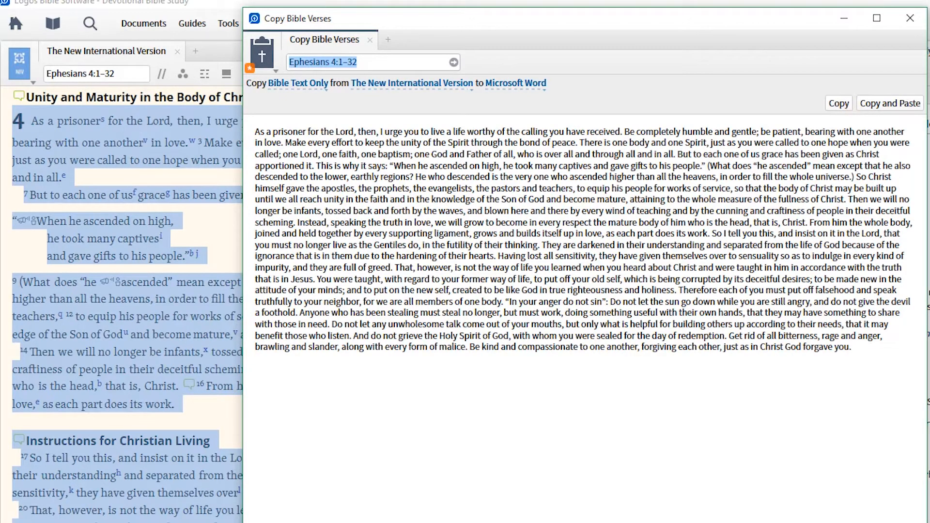
{"action": "left_click", "coordinate": [896, 104]}
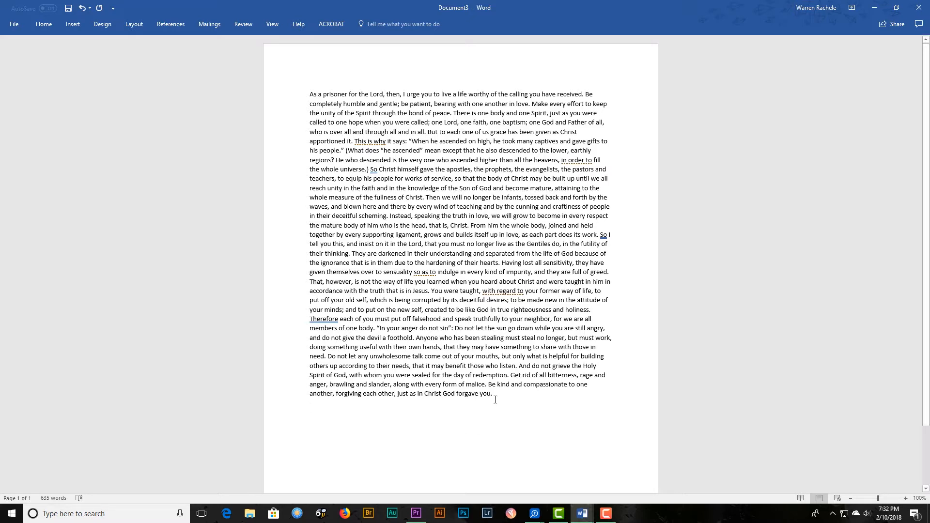
Select the entire pasted passage and set its line spacing to 2.0.
{"action": "left_click_drag", "start_coordinate": [495, 392], "coordinate": [296, 27]}
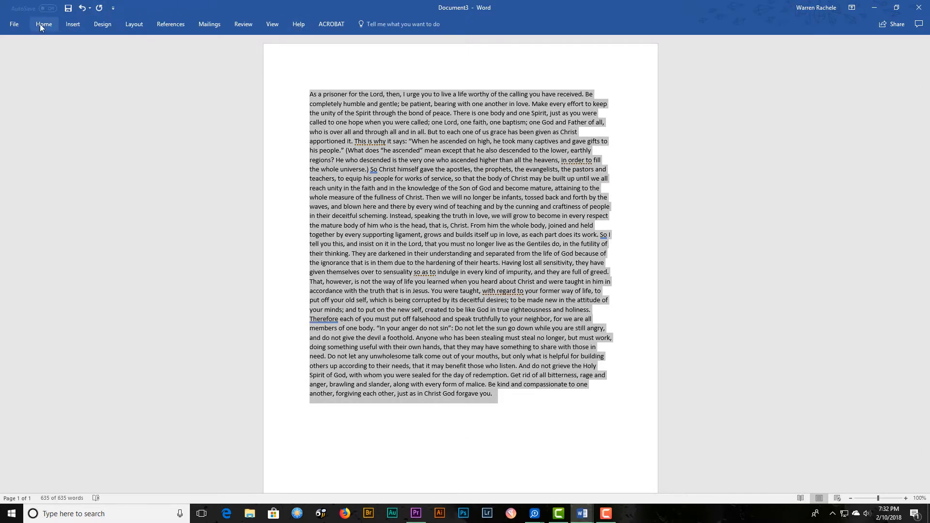
{"action": "left_click", "coordinate": [42, 25]}
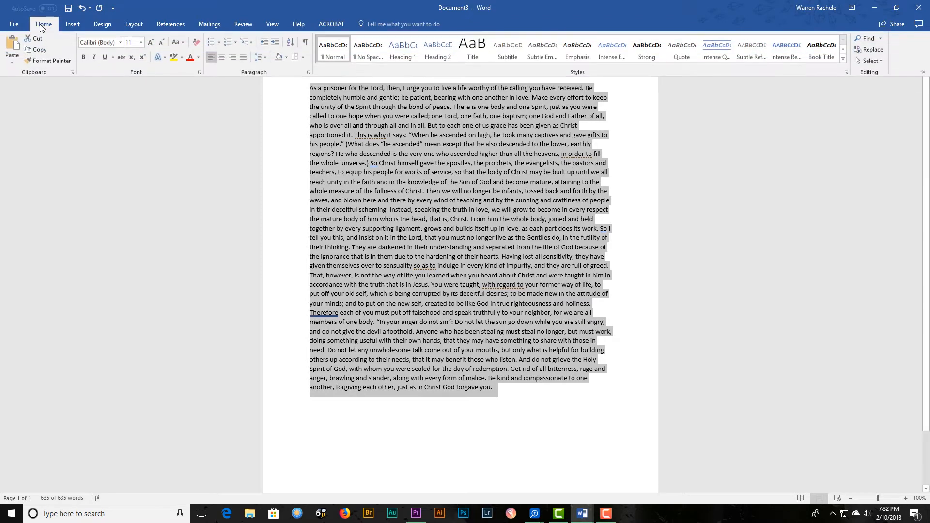
{"action": "left_click", "coordinate": [264, 57]}
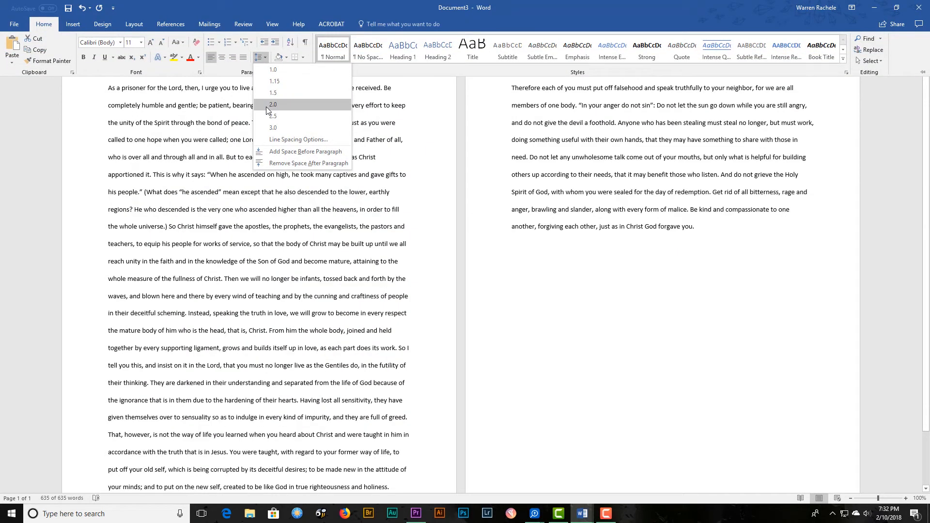
{"action": "left_click", "coordinate": [272, 105]}
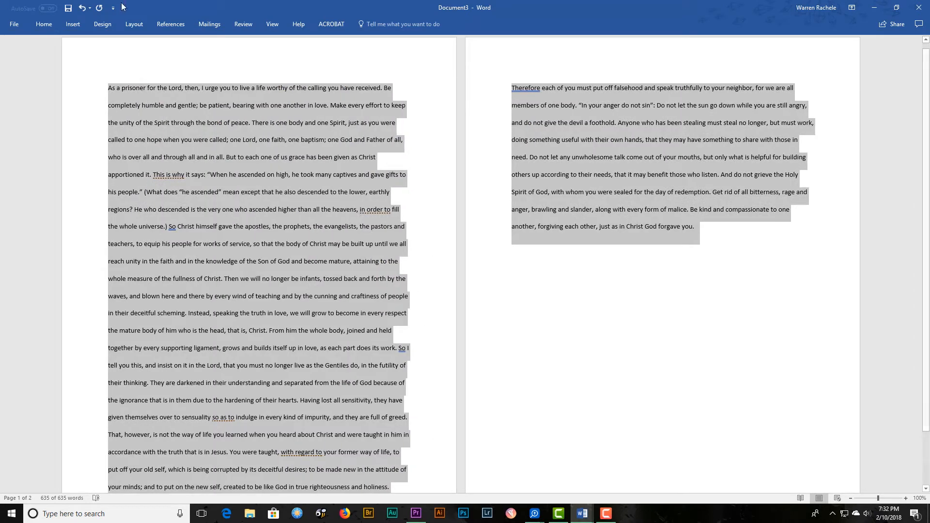
Try the Office 2003 Default margins, then apply the last custom margins of 1" top and bottom and 1.5" left and right.
{"action": "left_click", "coordinate": [134, 30]}
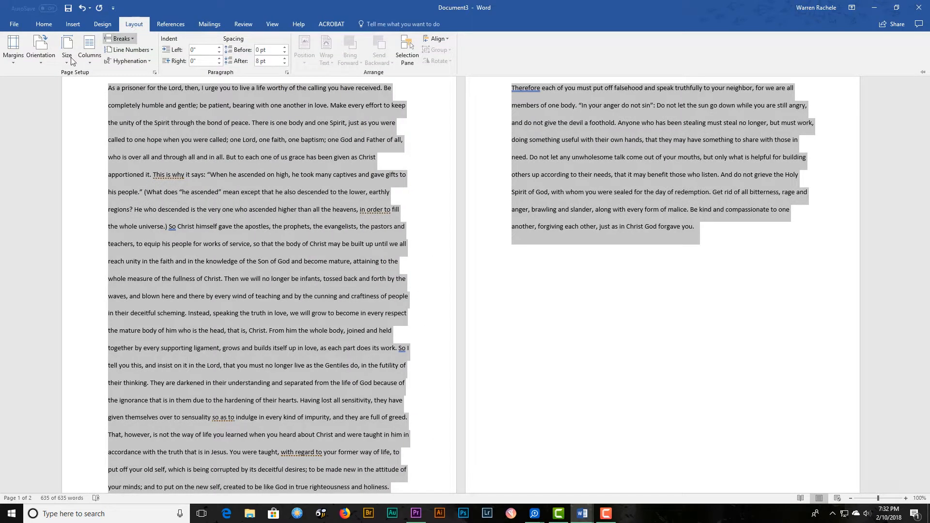
{"action": "left_click", "coordinate": [19, 60]}
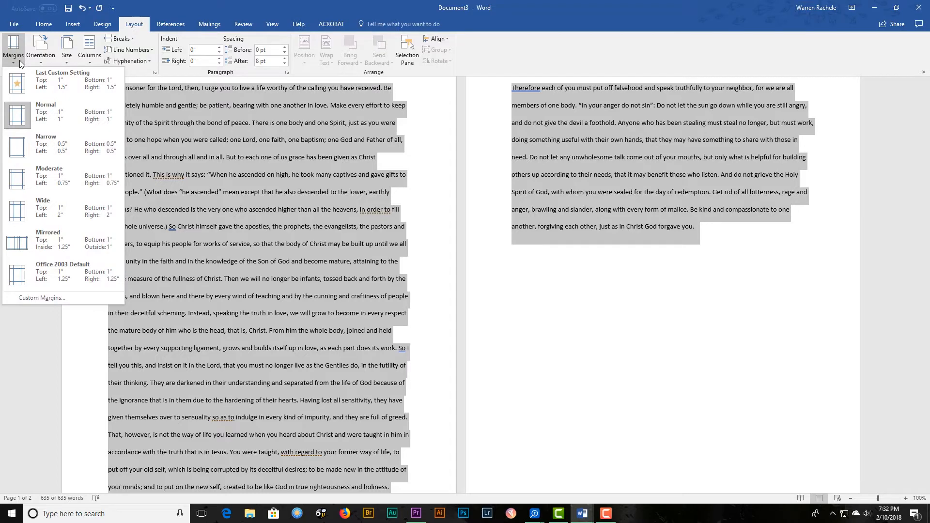
{"action": "left_click", "coordinate": [69, 284]}
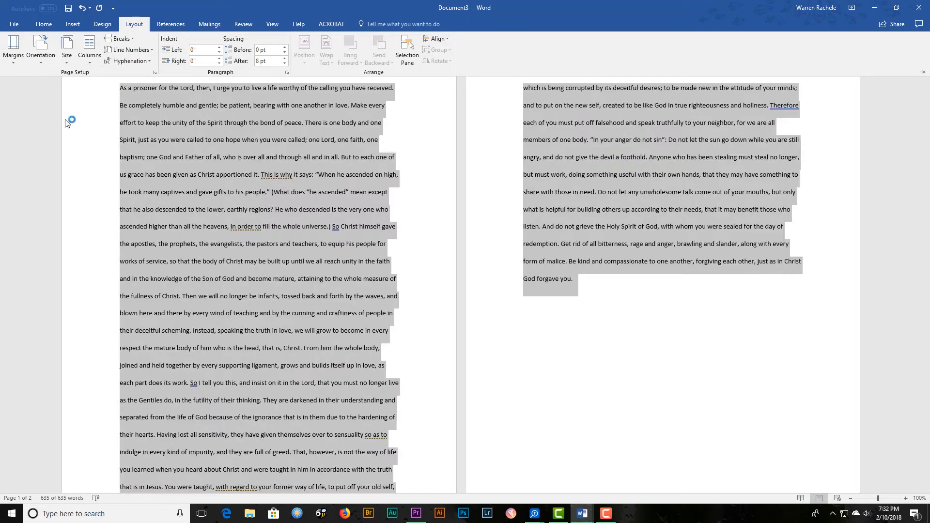
{"action": "left_click", "coordinate": [15, 64]}
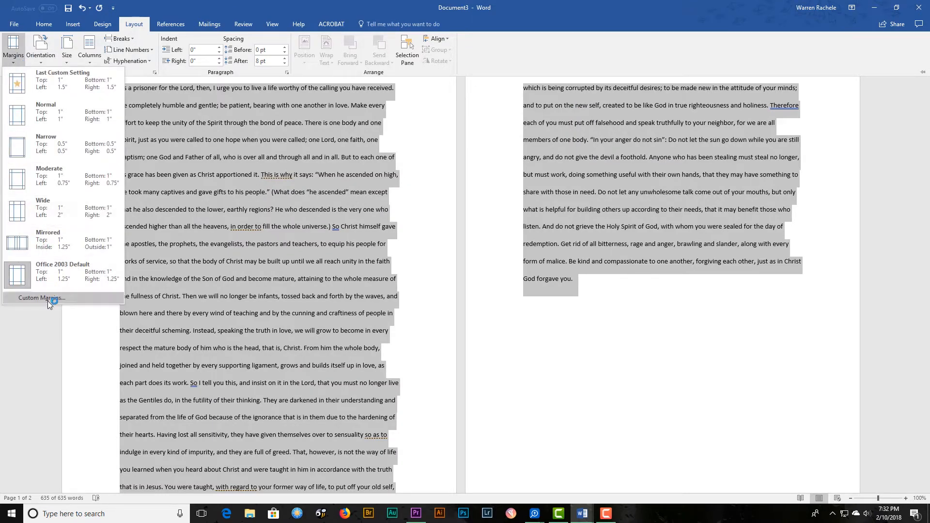
{"action": "left_click", "coordinate": [75, 97]}
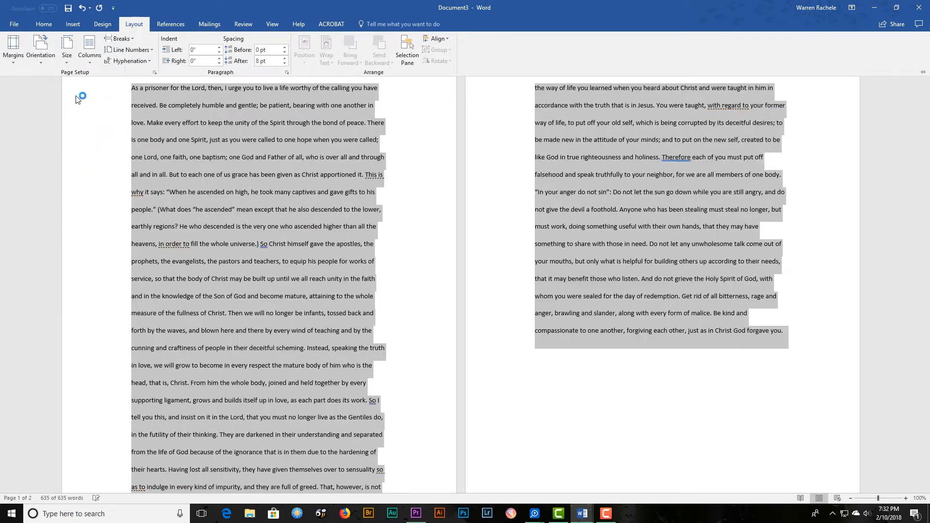
{"action": "key", "text": "ctrl+F1"}
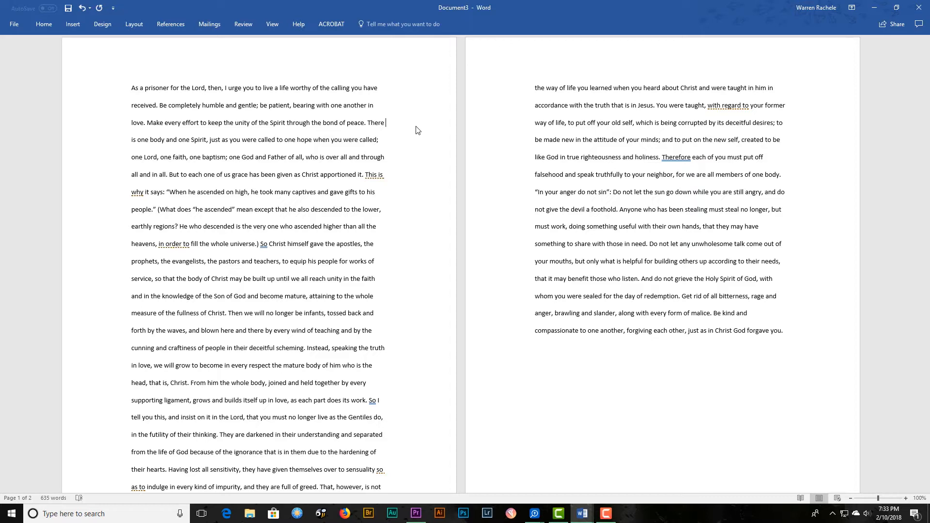
Add line numbering to the whole document, counting by 5 and restarting on each page.
{"action": "left_click", "coordinate": [84, 26]}
{"action": "left_click", "coordinate": [134, 24]}
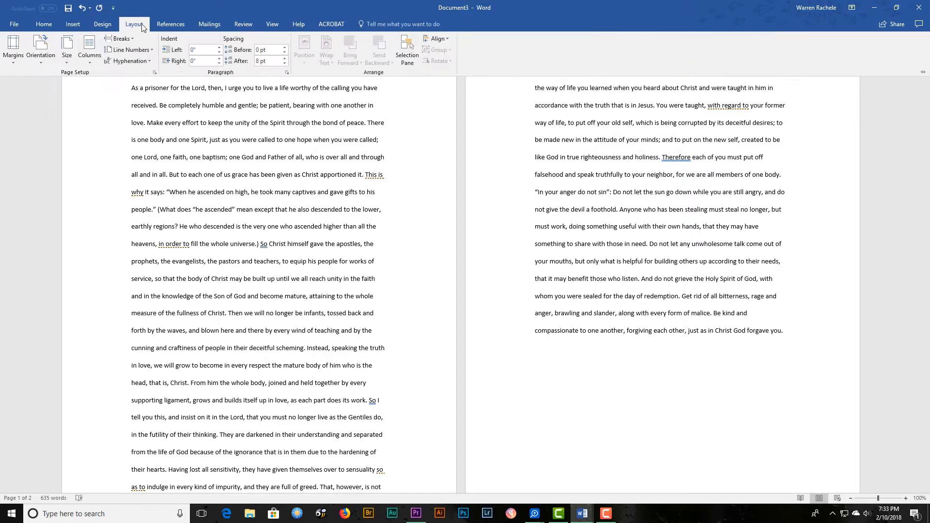
{"action": "left_click", "coordinate": [150, 50]}
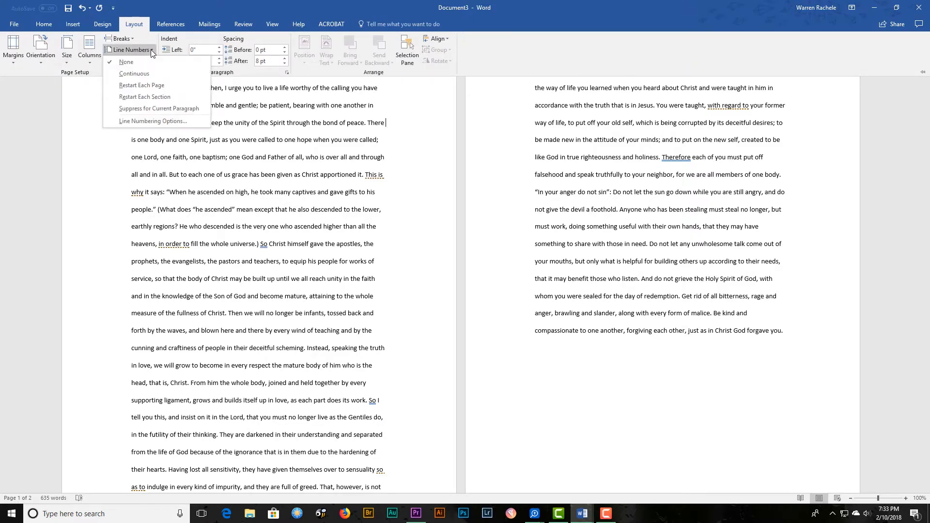
{"action": "left_click", "coordinate": [145, 121]}
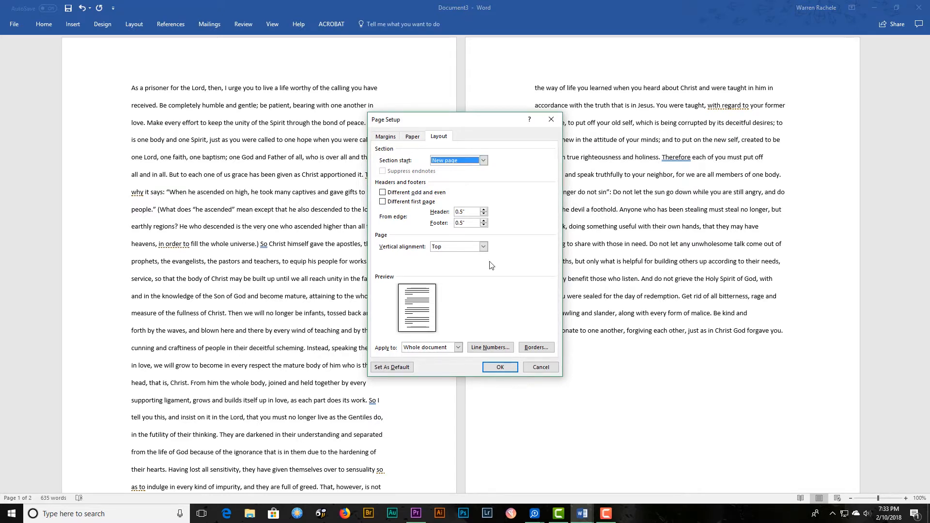
{"action": "left_click", "coordinate": [491, 347]}
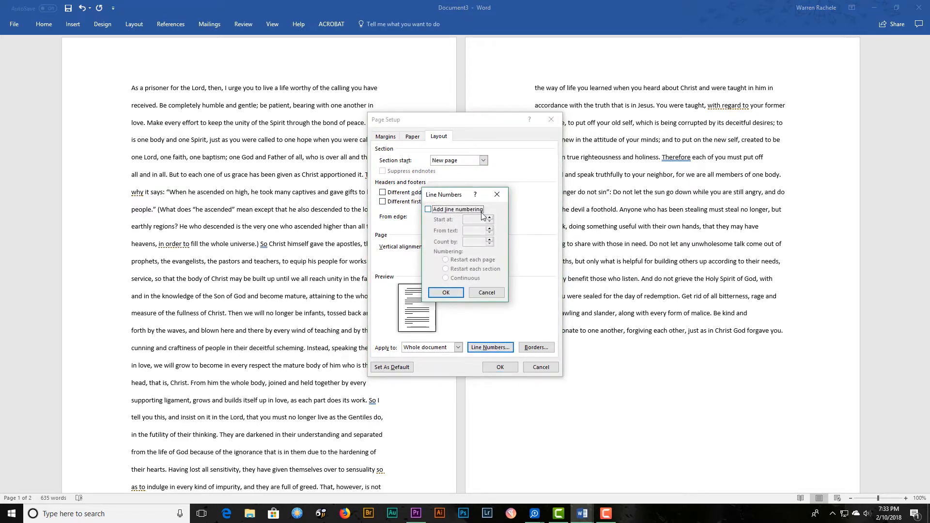
{"action": "left_click", "coordinate": [428, 209]}
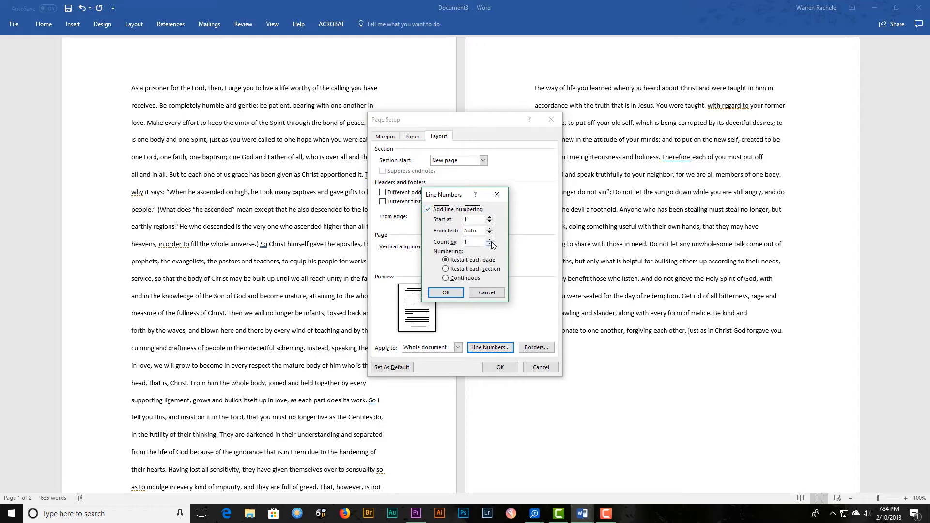
{"action": "left_click", "coordinate": [490, 240]}
{"action": "left_click", "coordinate": [445, 293]}
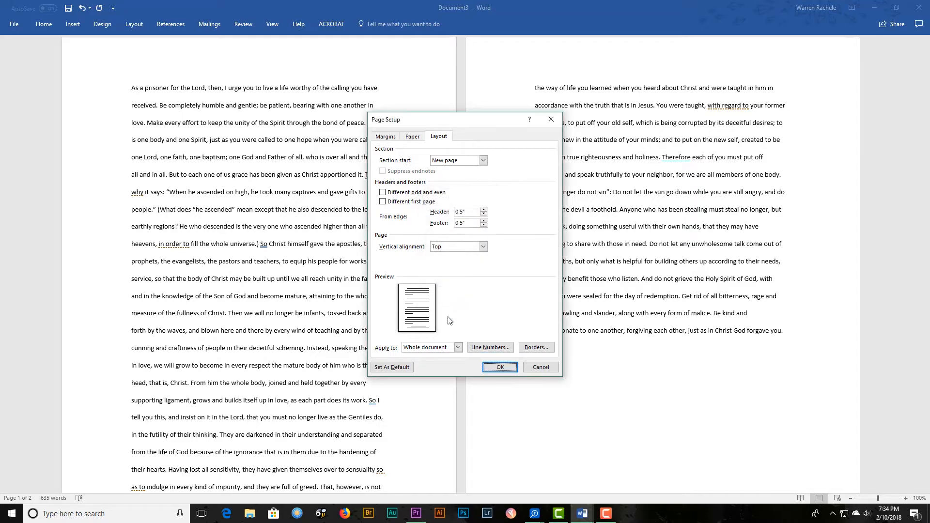
{"action": "left_click", "coordinate": [505, 368]}
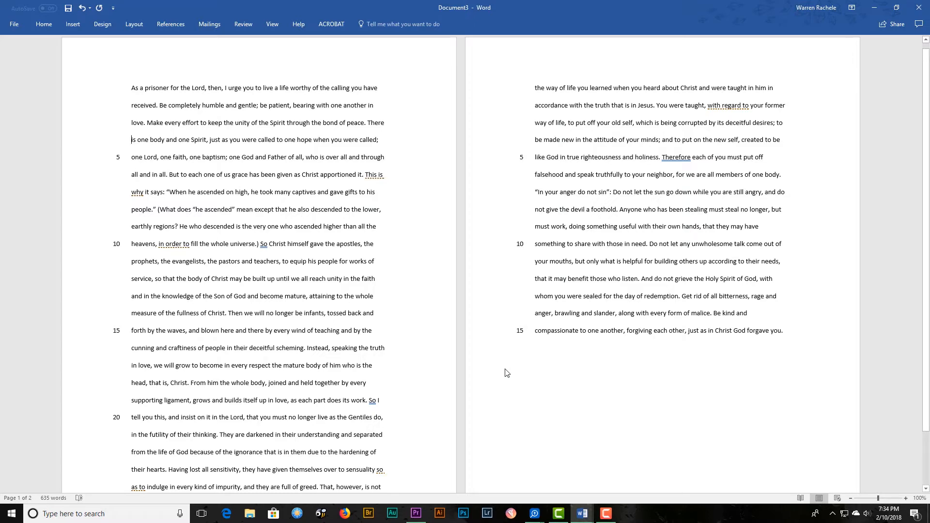
Insert page numbers at the top of the page in the Plain Number 2 style.
{"action": "left_click", "coordinate": [70, 27]}
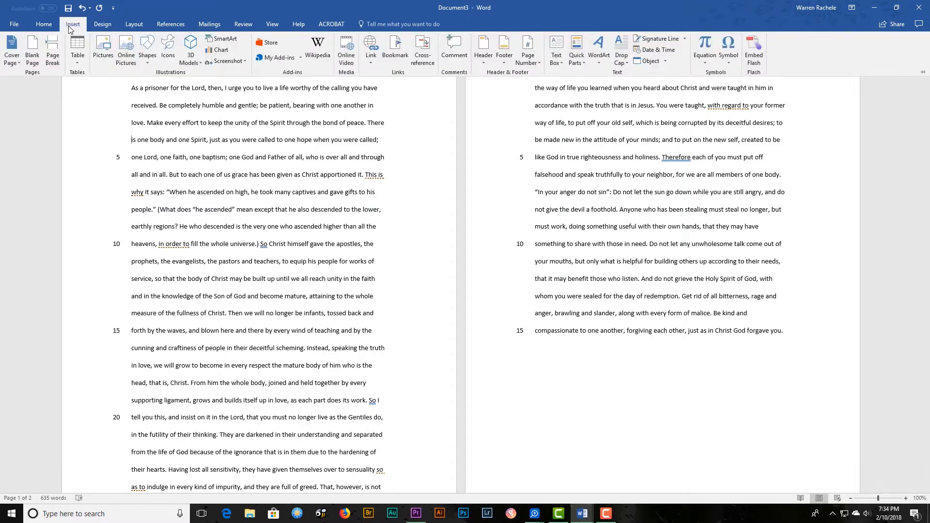
{"action": "left_click", "coordinate": [538, 62]}
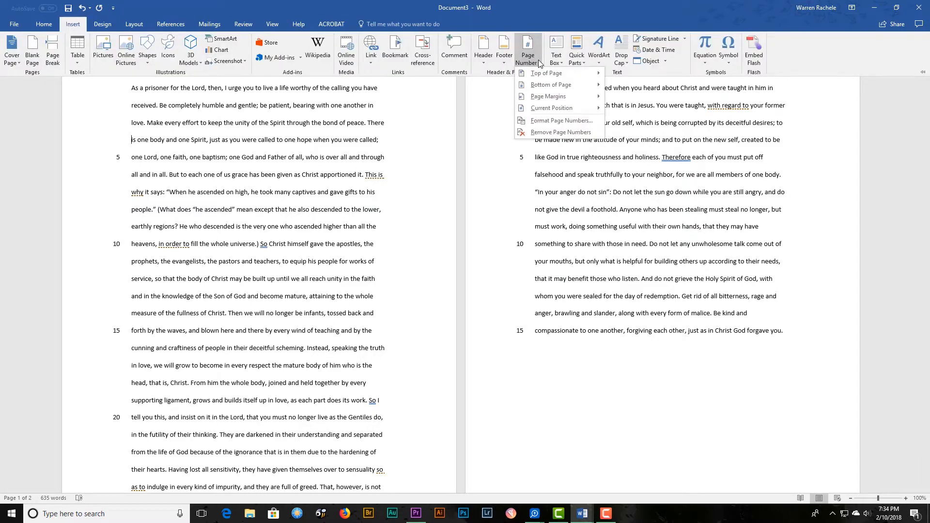
{"action": "mouse_move", "coordinate": [556, 76]}
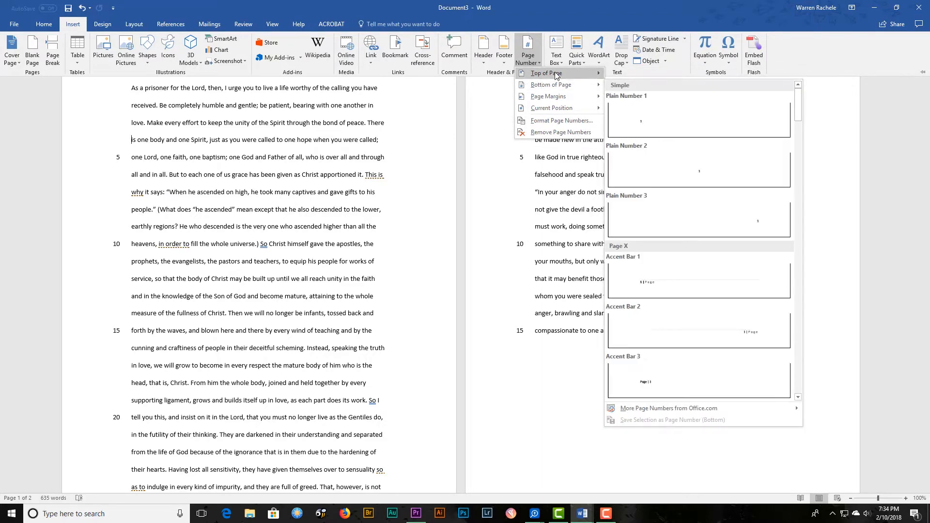
{"action": "left_click", "coordinate": [709, 160]}
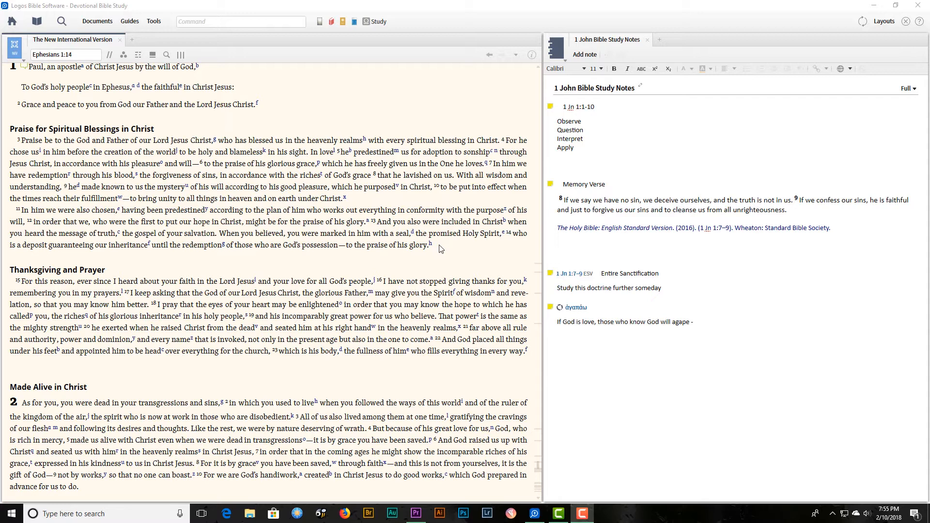
In Logos Bible Software, select and copy Ephesians 1:3–14 with its heading from The New International Version.
{"action": "left_click_drag", "start_coordinate": [439, 248], "coordinate": [5, 126]}
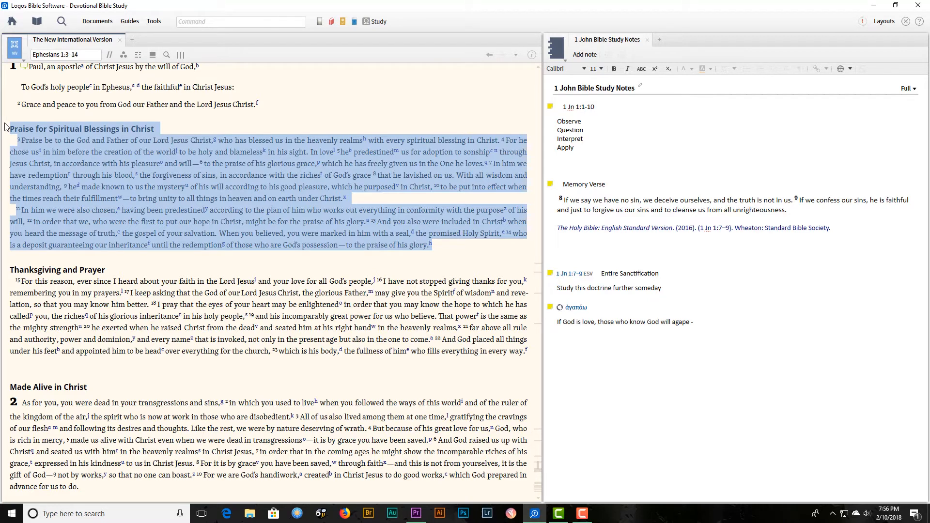
{"action": "key", "text": "ctrl+alt+c"}
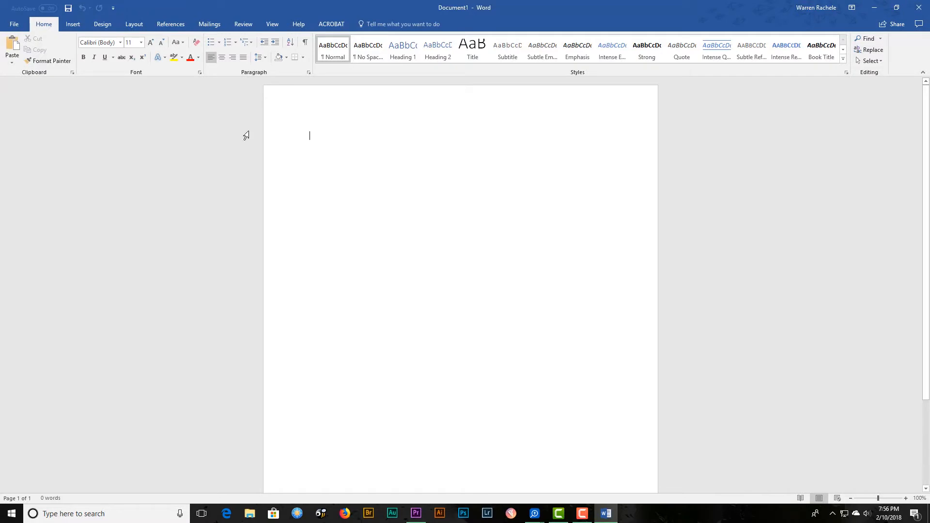
Set the blank document to landscape orientation with Narrow margins of 0.5" on all sides.
{"action": "left_click", "coordinate": [135, 25]}
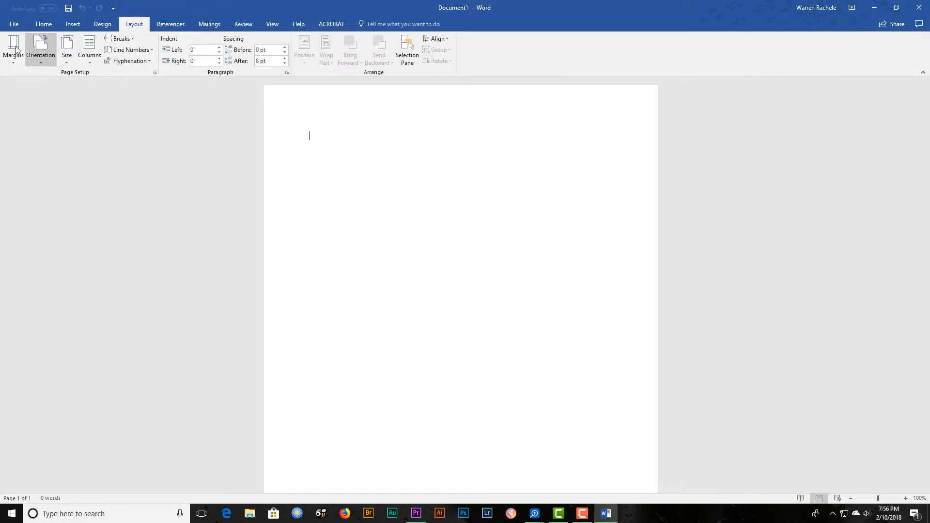
{"action": "left_click", "coordinate": [44, 57]}
{"action": "left_click", "coordinate": [45, 99]}
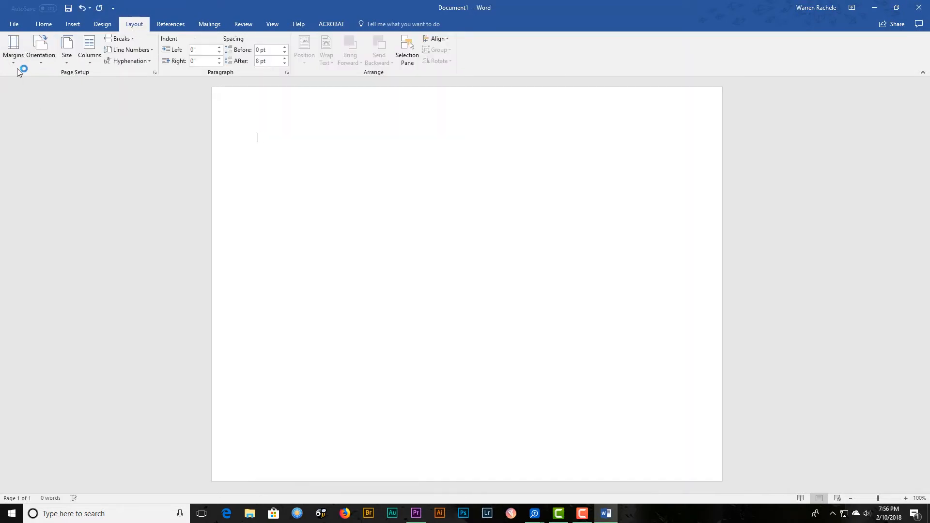
{"action": "left_click", "coordinate": [13, 60]}
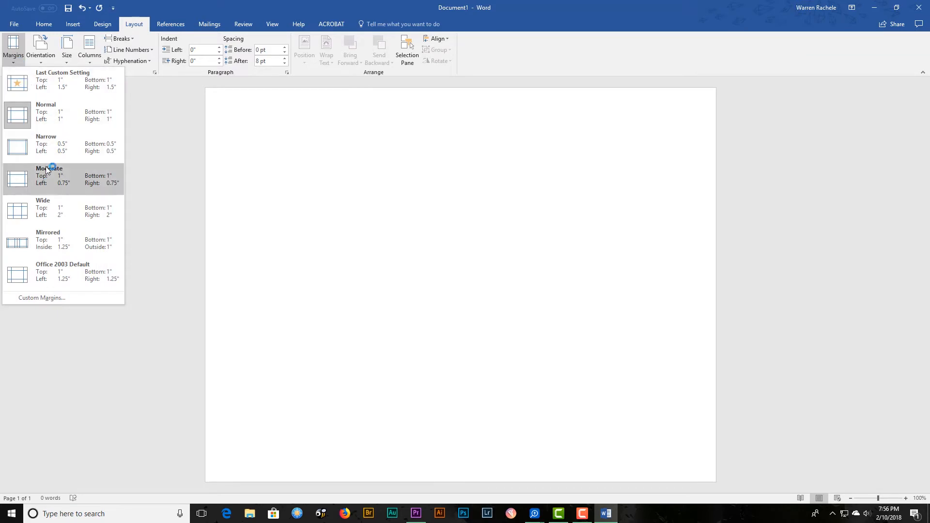
{"action": "left_click", "coordinate": [61, 146]}
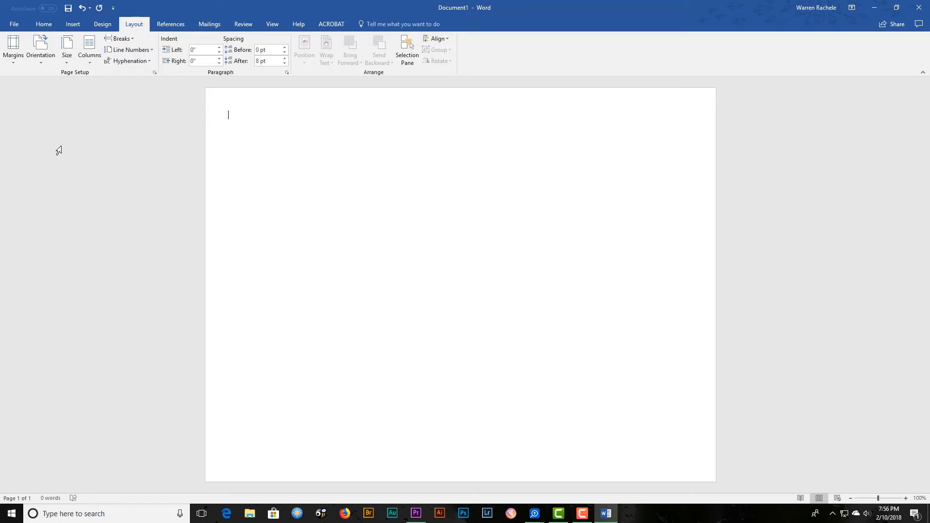
Insert a table with two columns and one row at the start of the page.
{"action": "left_click", "coordinate": [73, 24]}
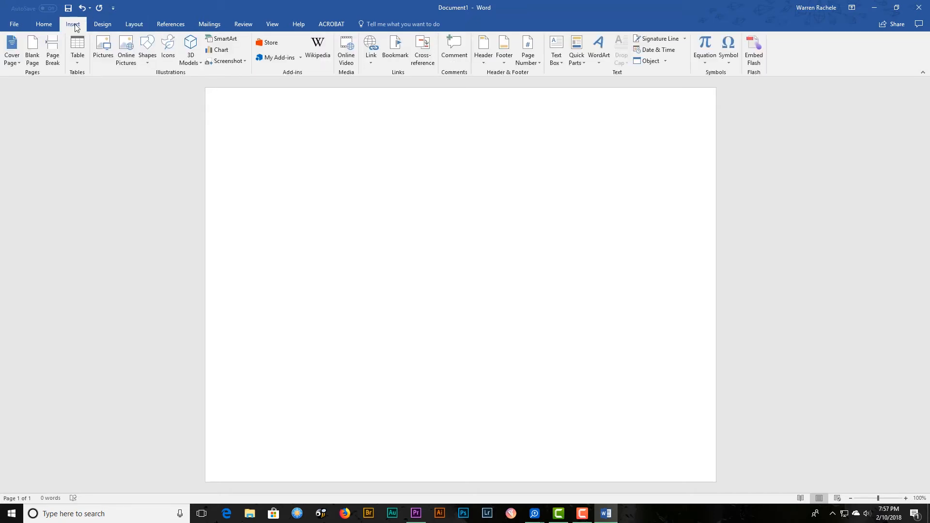
{"action": "left_click", "coordinate": [76, 48]}
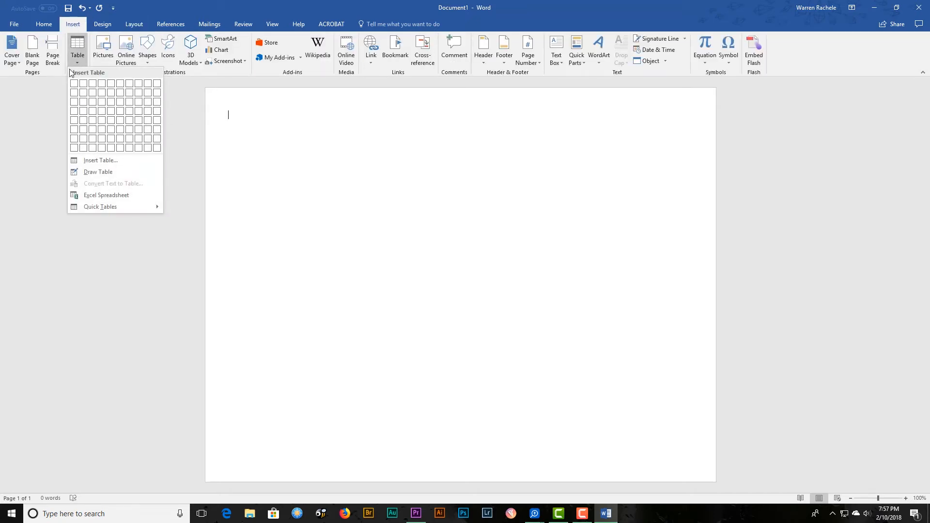
{"action": "left_click", "coordinate": [83, 83]}
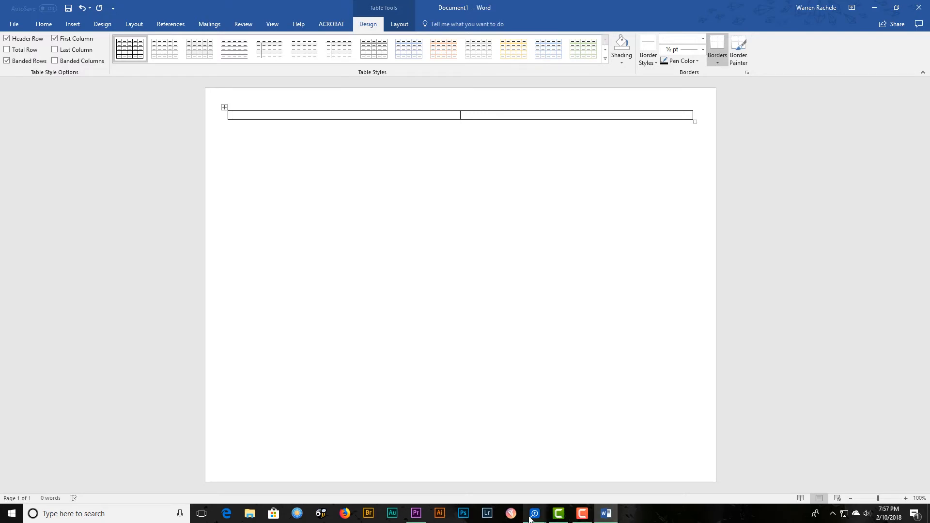
From the Logos Copy Bible Verses window, copy and paste Ephesians 1:3–14 in The New International Version into the table's first cell, then return to Word.
{"action": "mouse_move", "coordinate": [529, 519]}
{"action": "left_click", "coordinate": [577, 485]}
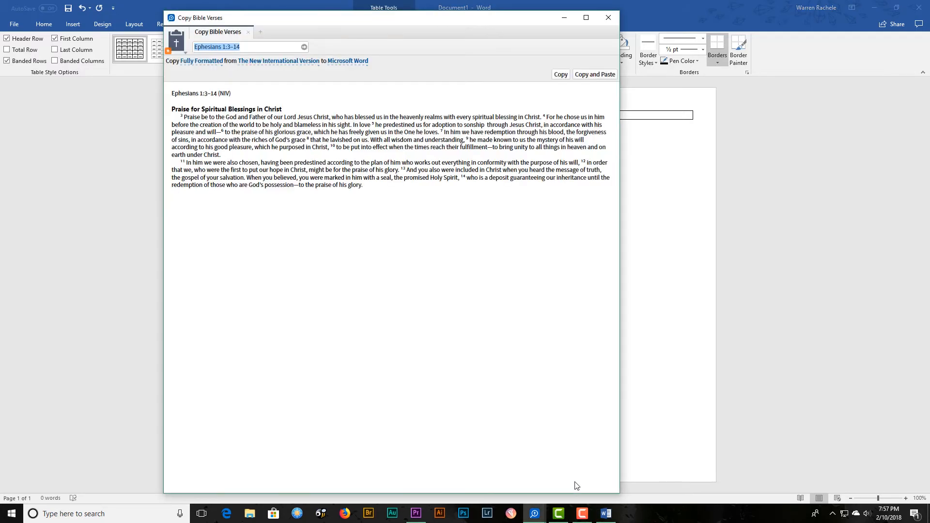
{"action": "left_click", "coordinate": [598, 80]}
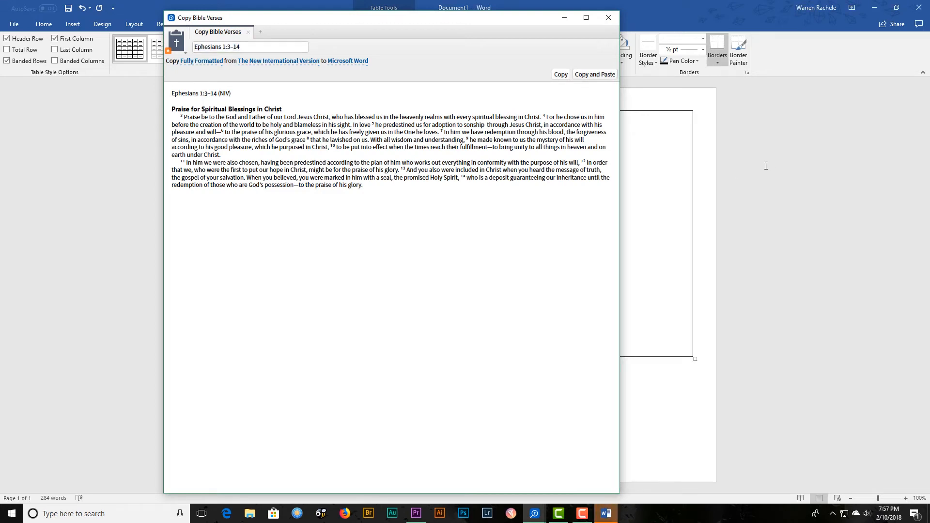
{"action": "left_click", "coordinate": [823, 164]}
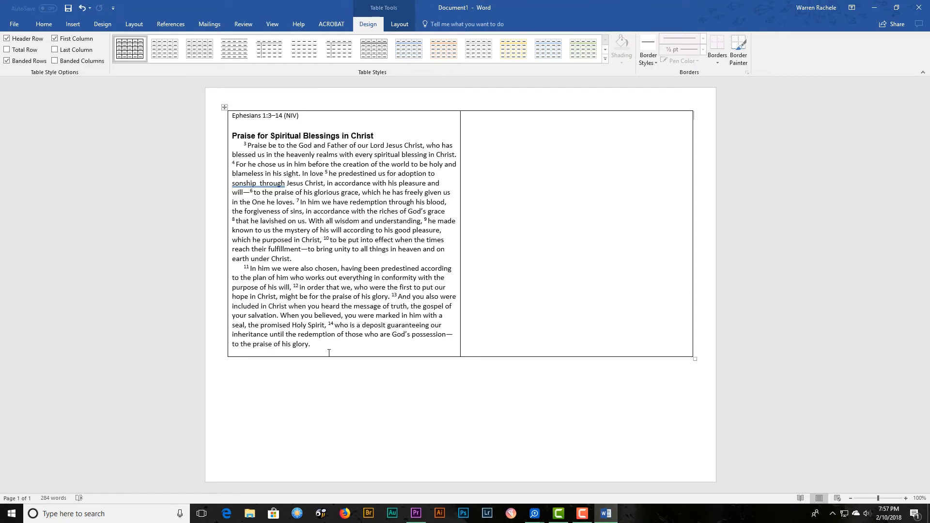
Paste Ephesians 1:3–14 from The Greek New Testament, Fourth Revised Edition (Interlinear with Morphology) into the table's second cell using Logos Copy Bible Verses.
{"action": "left_click", "coordinate": [483, 129]}
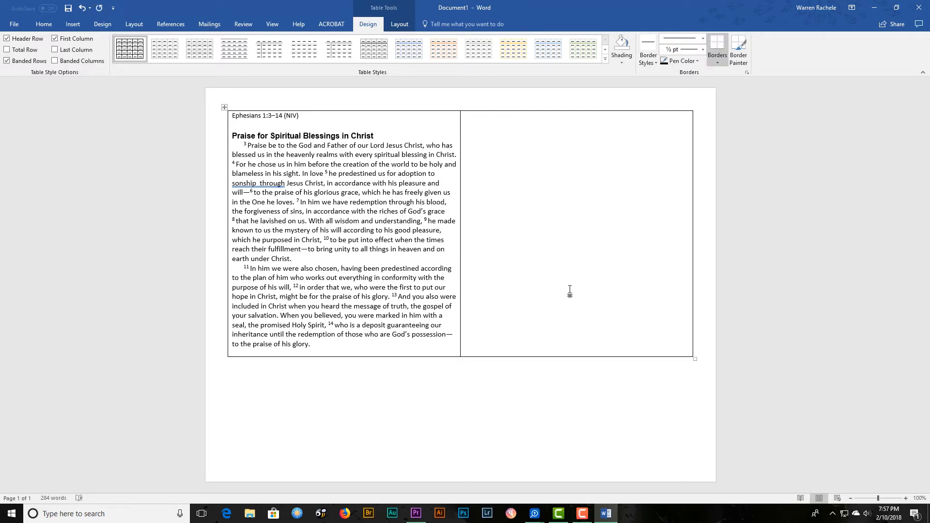
{"action": "mouse_move", "coordinate": [541, 512]}
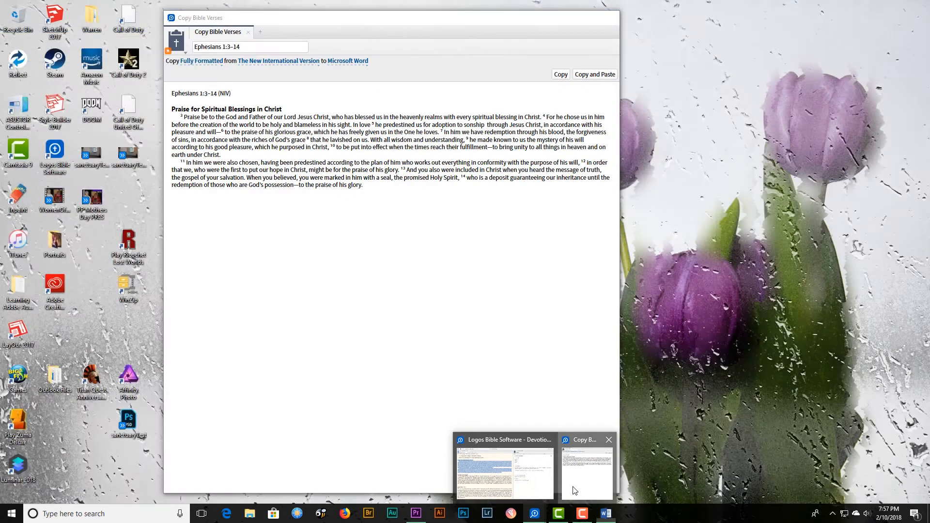
{"action": "left_click", "coordinate": [587, 472]}
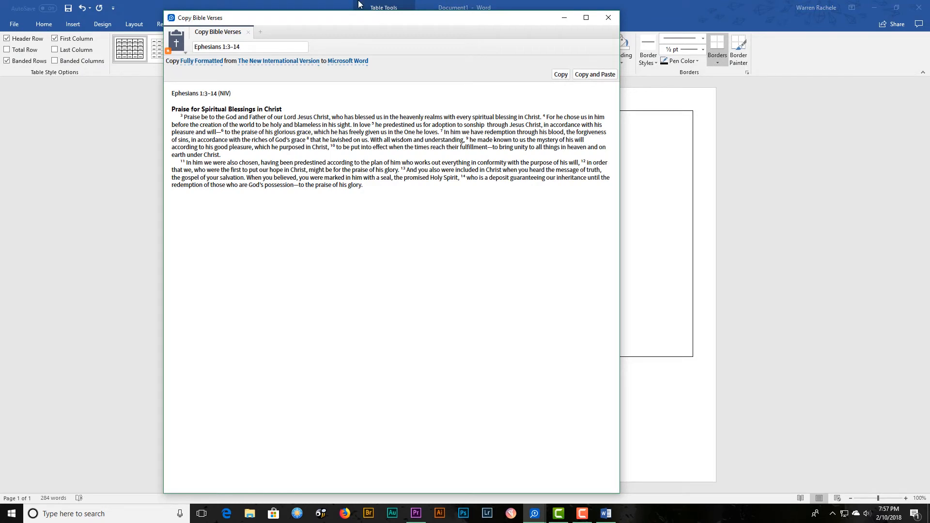
{"action": "left_click", "coordinate": [318, 64]}
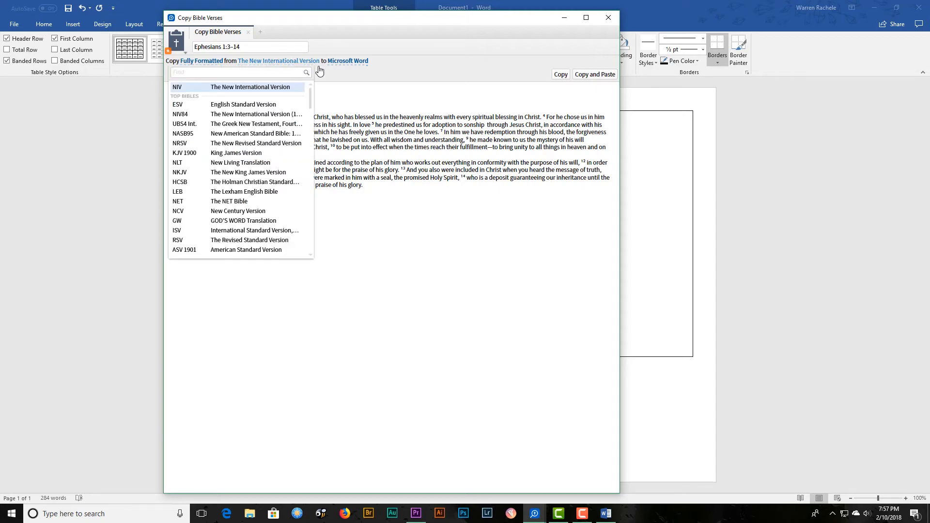
{"action": "left_click", "coordinate": [267, 104]}
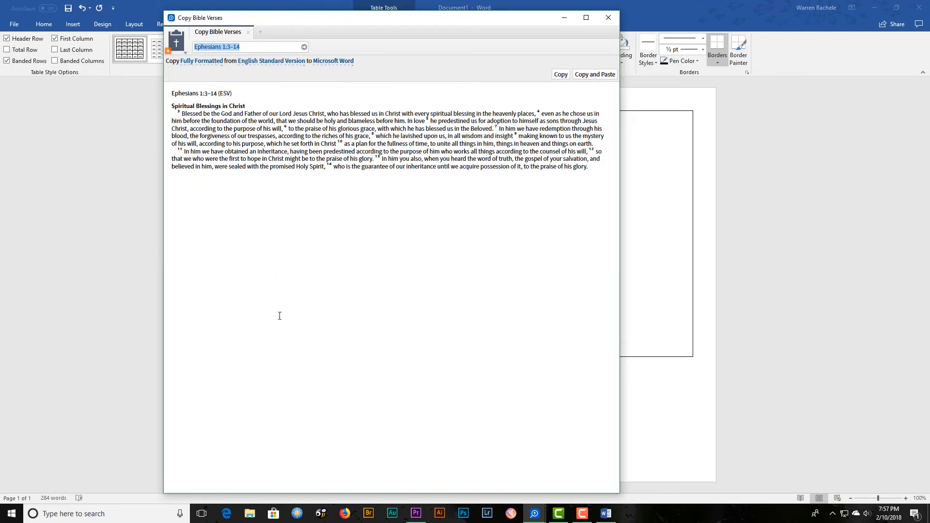
{"action": "left_click", "coordinate": [303, 65]}
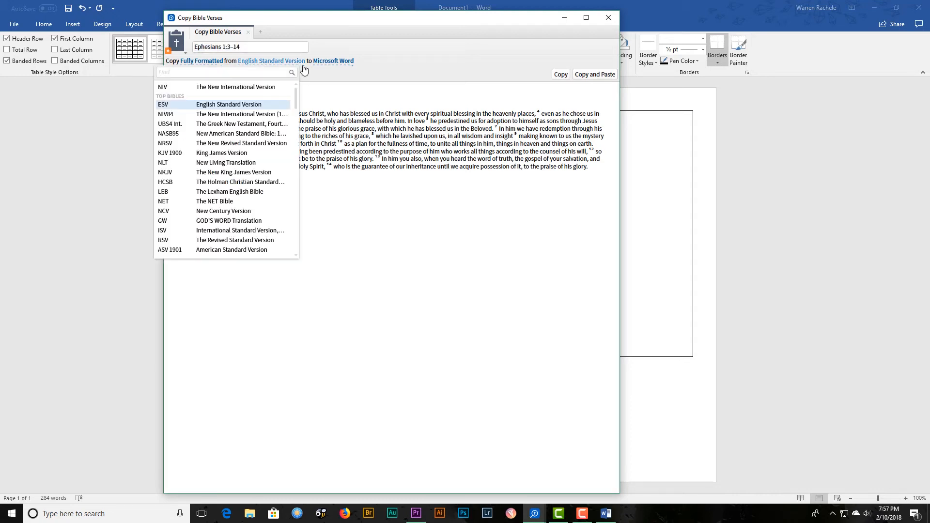
{"action": "mouse_move", "coordinate": [242, 127]}
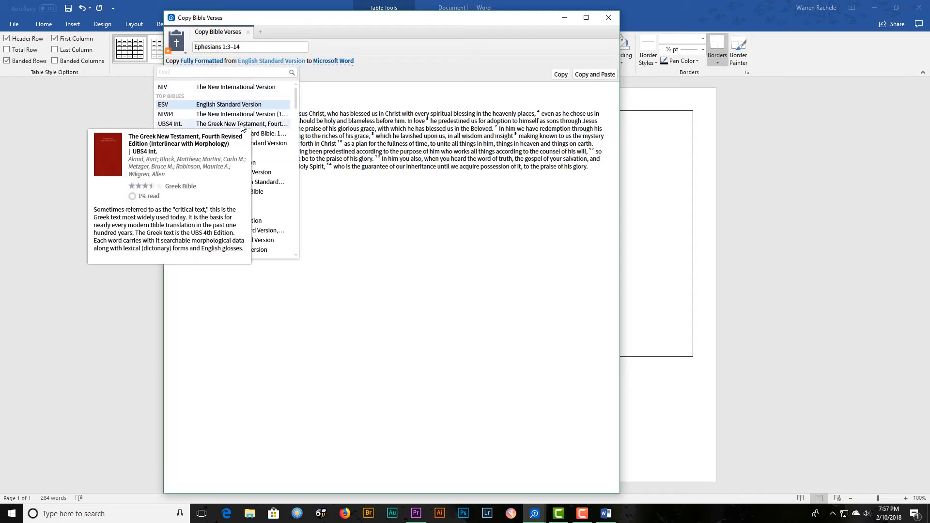
{"action": "left_click", "coordinate": [241, 125]}
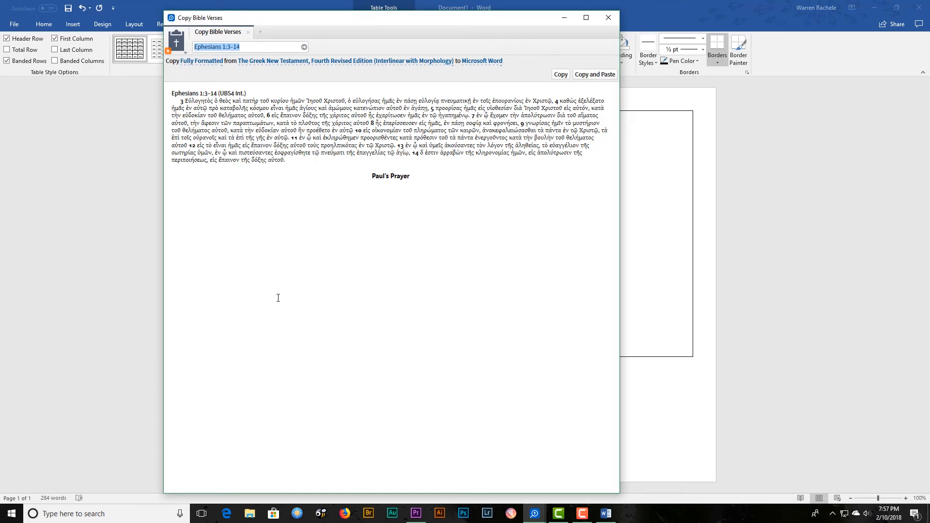
{"action": "left_click", "coordinate": [599, 75]}
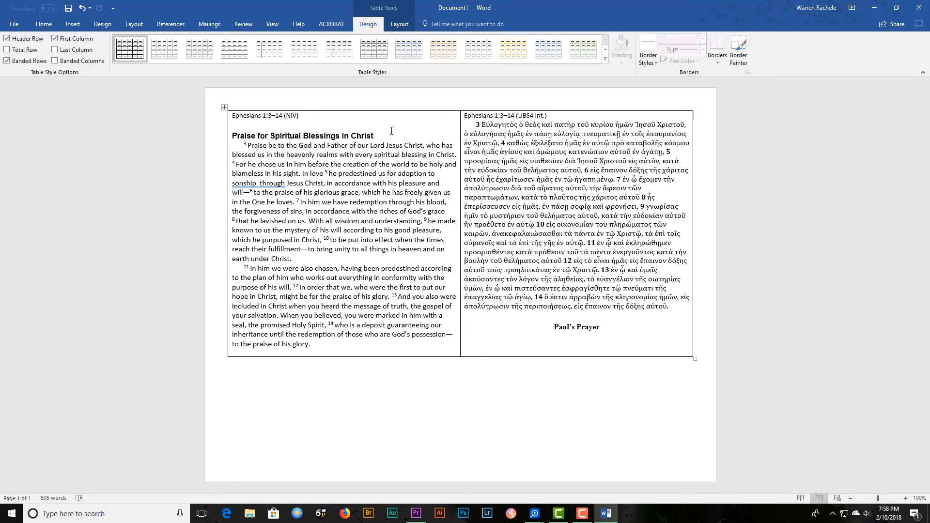
Add space before the paragraphs in the NIV column and set its line spacing to 2.0.
{"action": "left_click", "coordinate": [328, 109]}
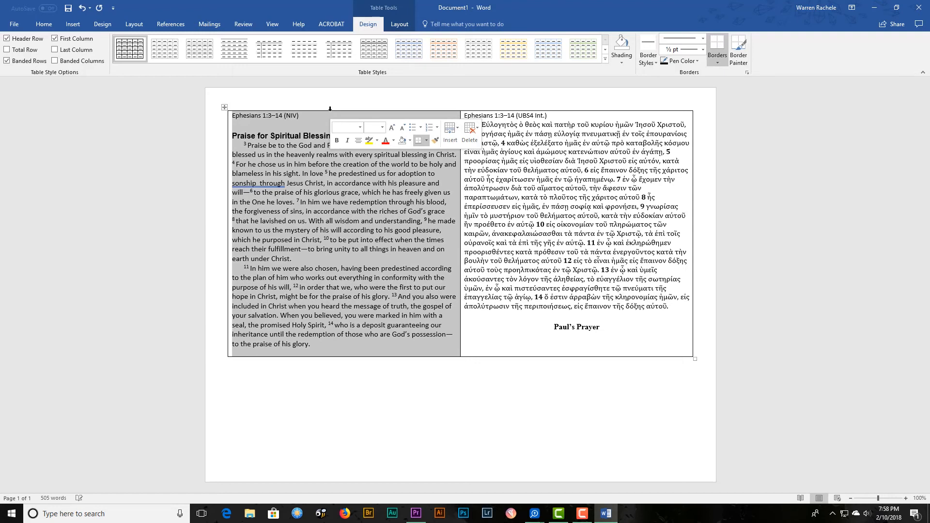
{"action": "left_click", "coordinate": [44, 24]}
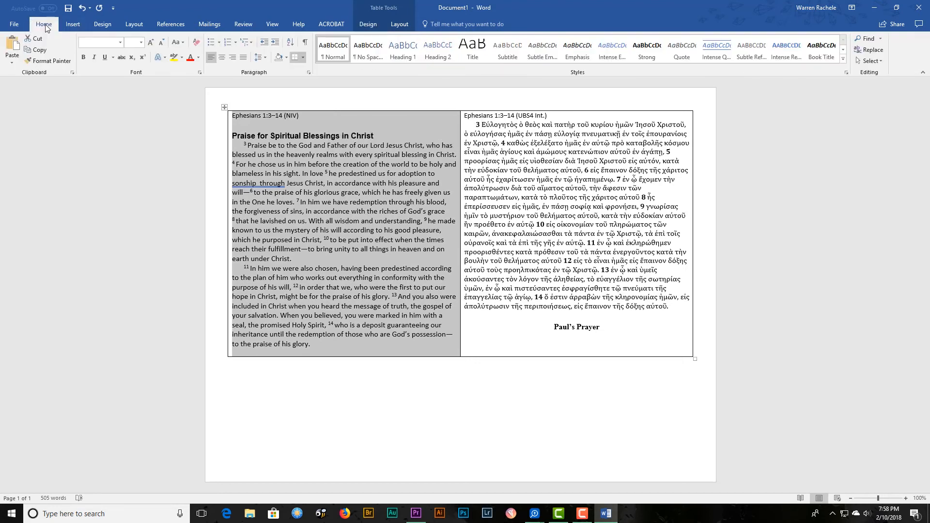
{"action": "left_click", "coordinate": [266, 58]}
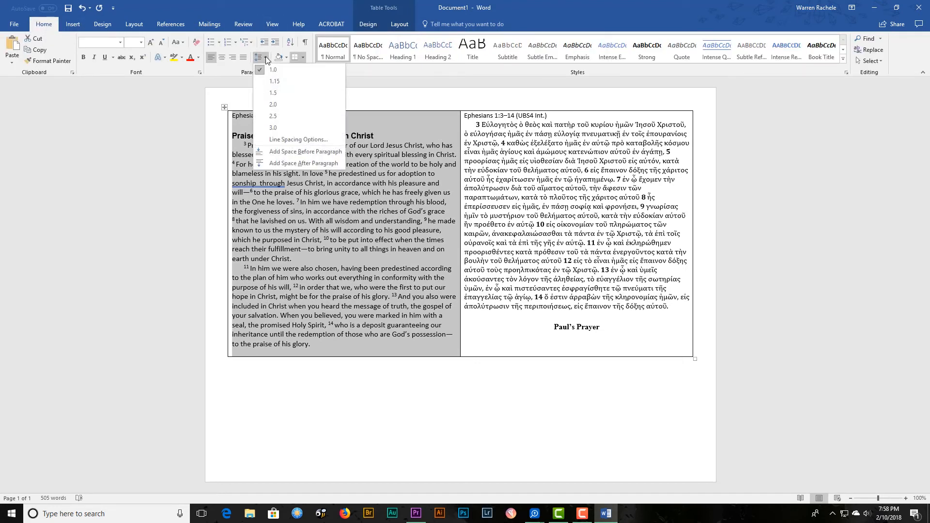
{"action": "left_click", "coordinate": [301, 152]}
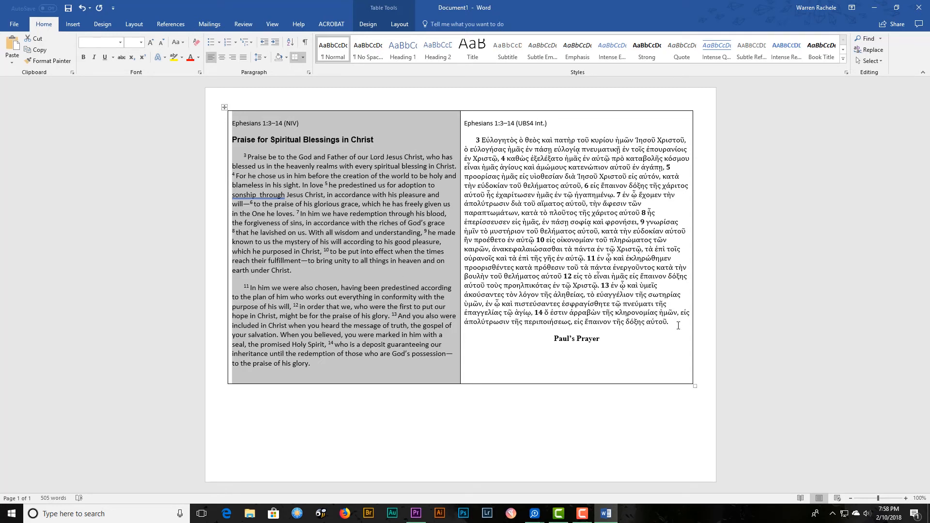
{"action": "left_click", "coordinate": [265, 59]}
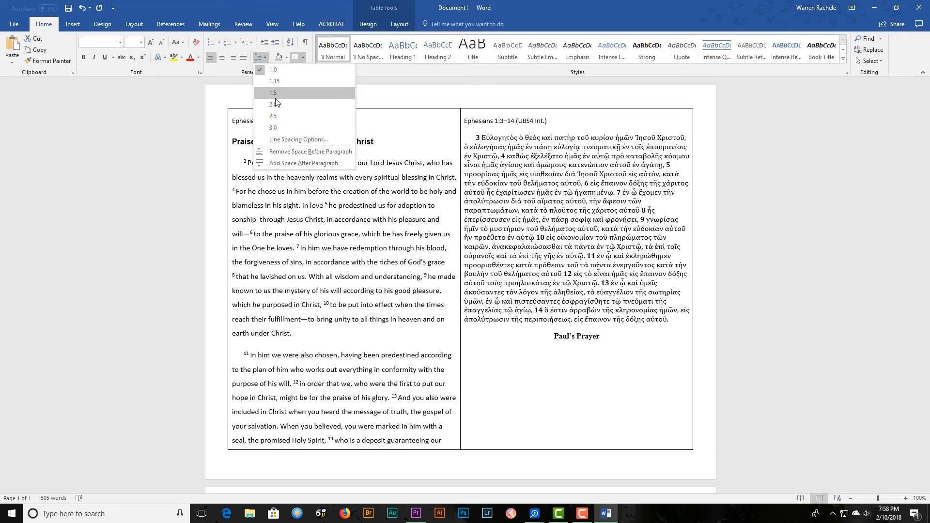
{"action": "left_click", "coordinate": [276, 105]}
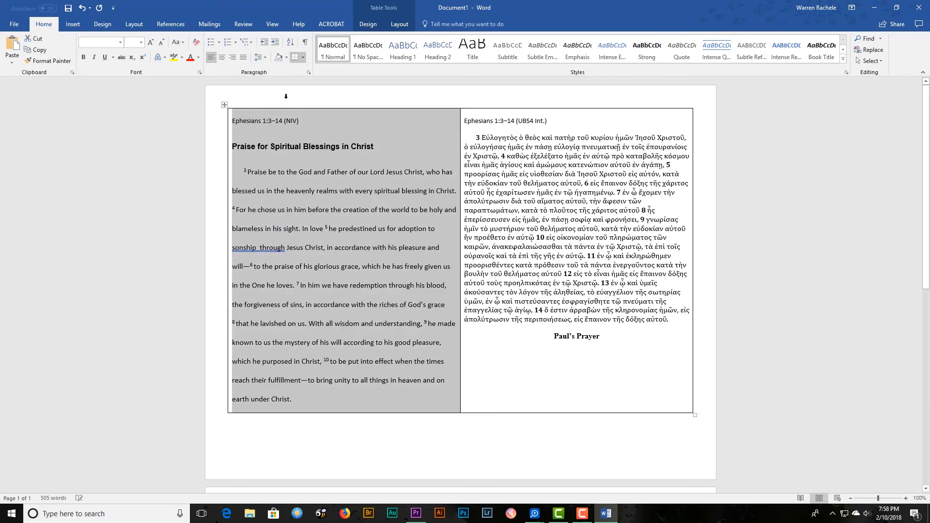
Set the line spacing of the Greek text column to 2.0 and deselect the column.
{"action": "left_click", "coordinate": [572, 106]}
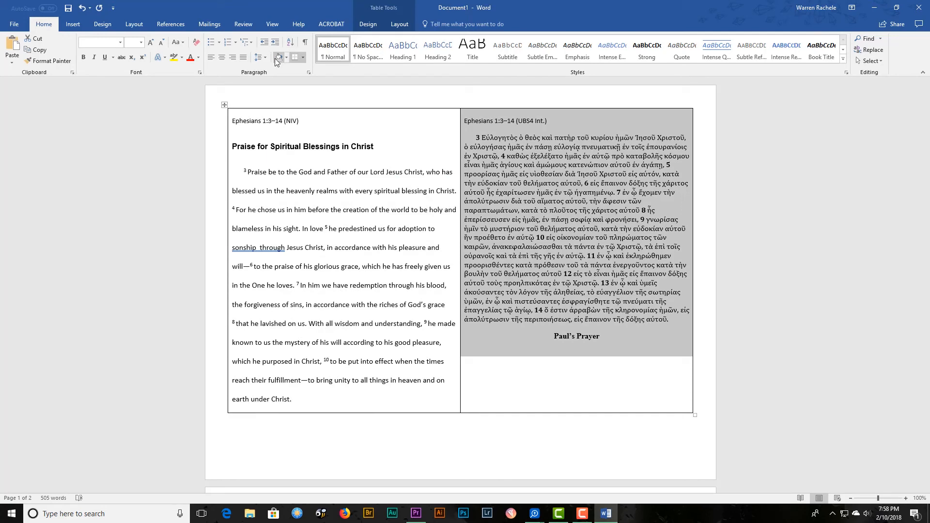
{"action": "left_click", "coordinate": [266, 61]}
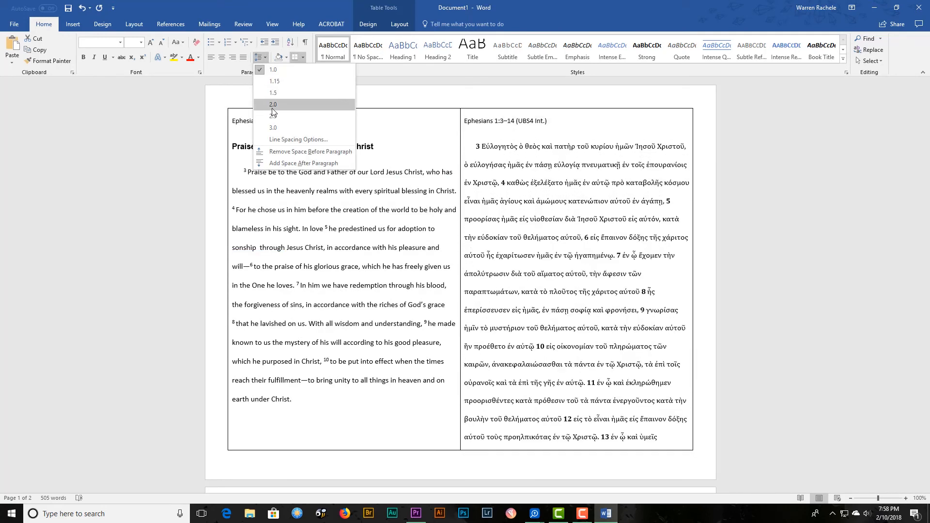
{"action": "left_click", "coordinate": [272, 109]}
{"action": "left_click", "coordinate": [617, 136]}
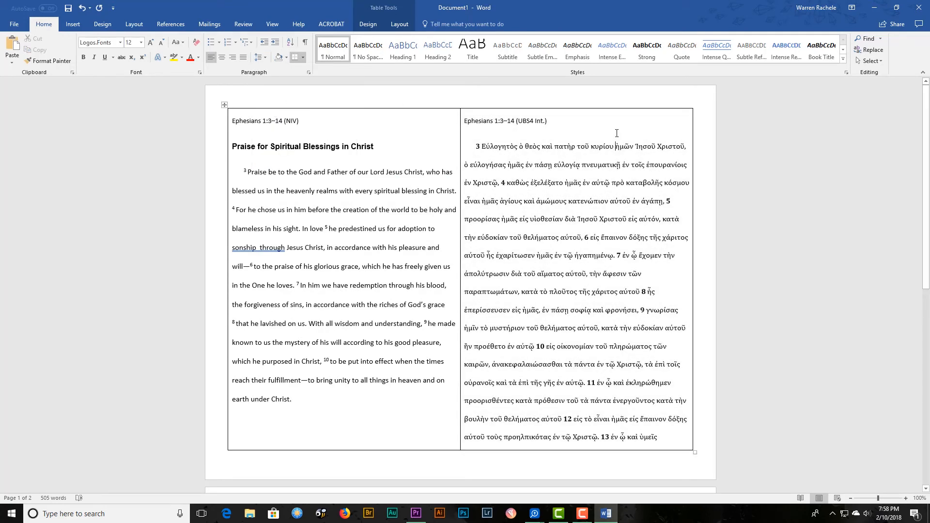